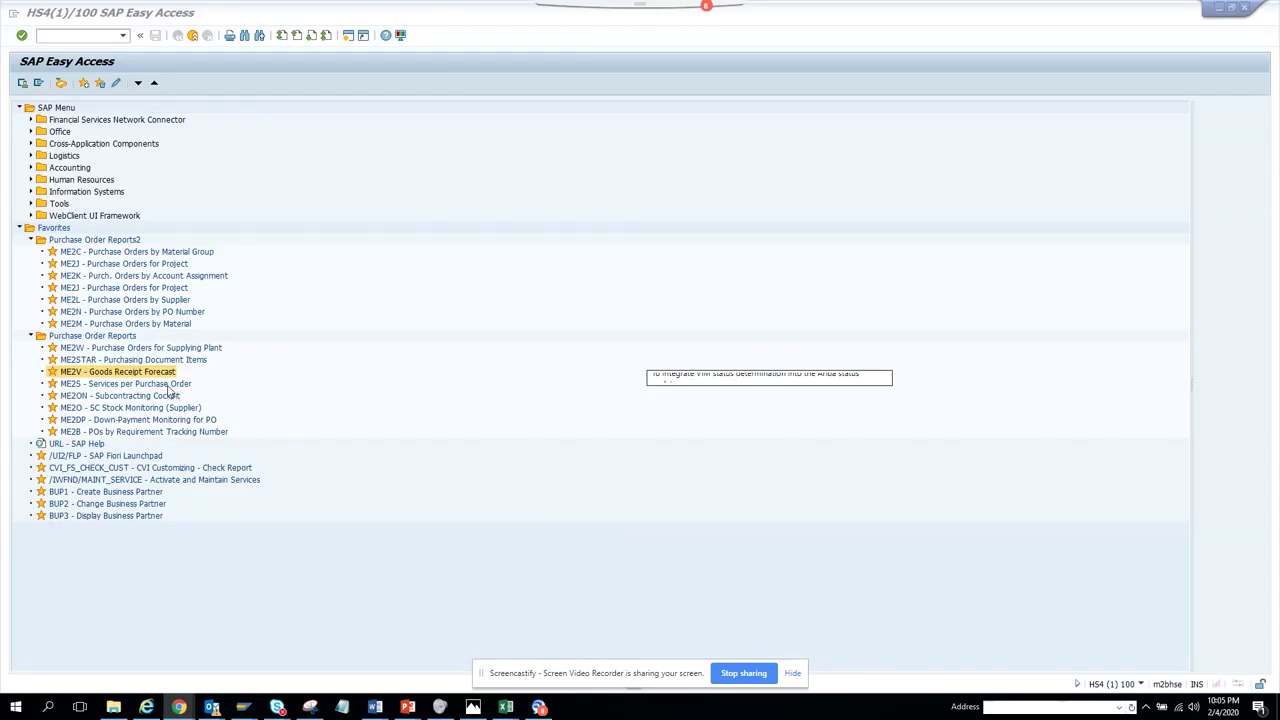
Launch ME2S – Services per Purchase Order (report RMSRVPO1) from the Easy Access favorites
double_click(171, 385)
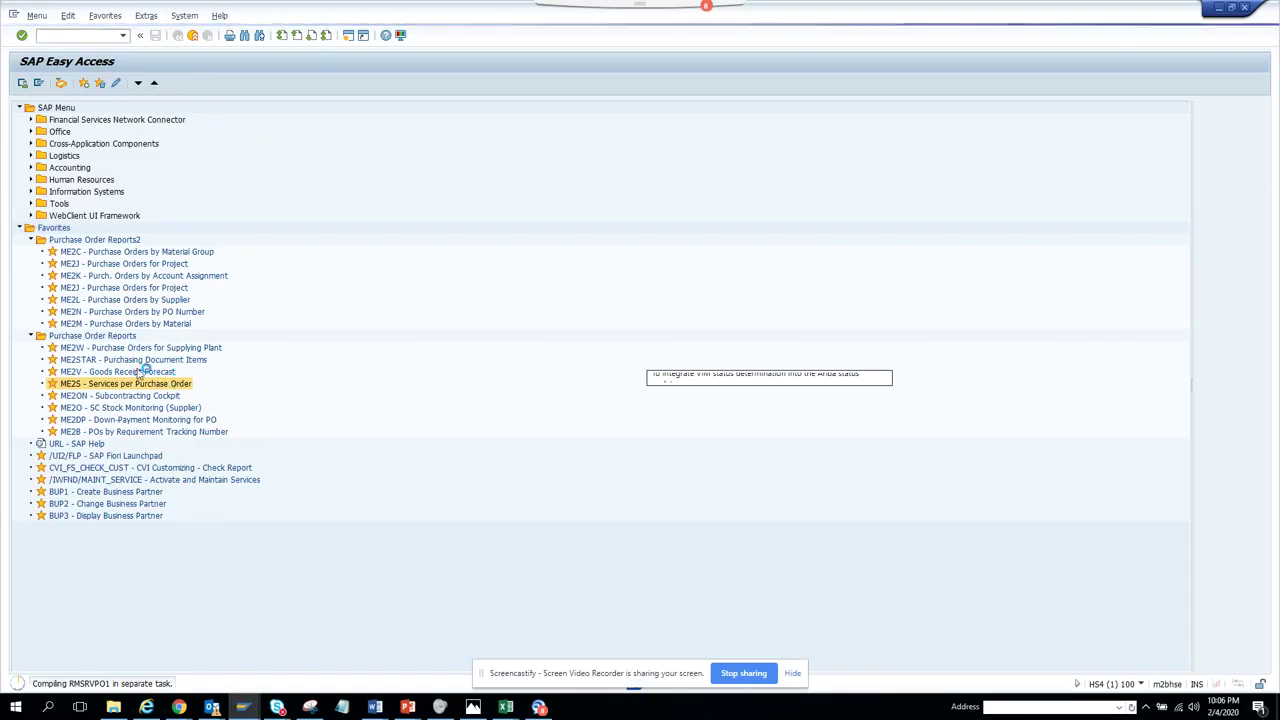
Open a new GUI session and launch ME2ON – Subcontracting Cockpit from Purchase Order Reports favorites
click(13, 15)
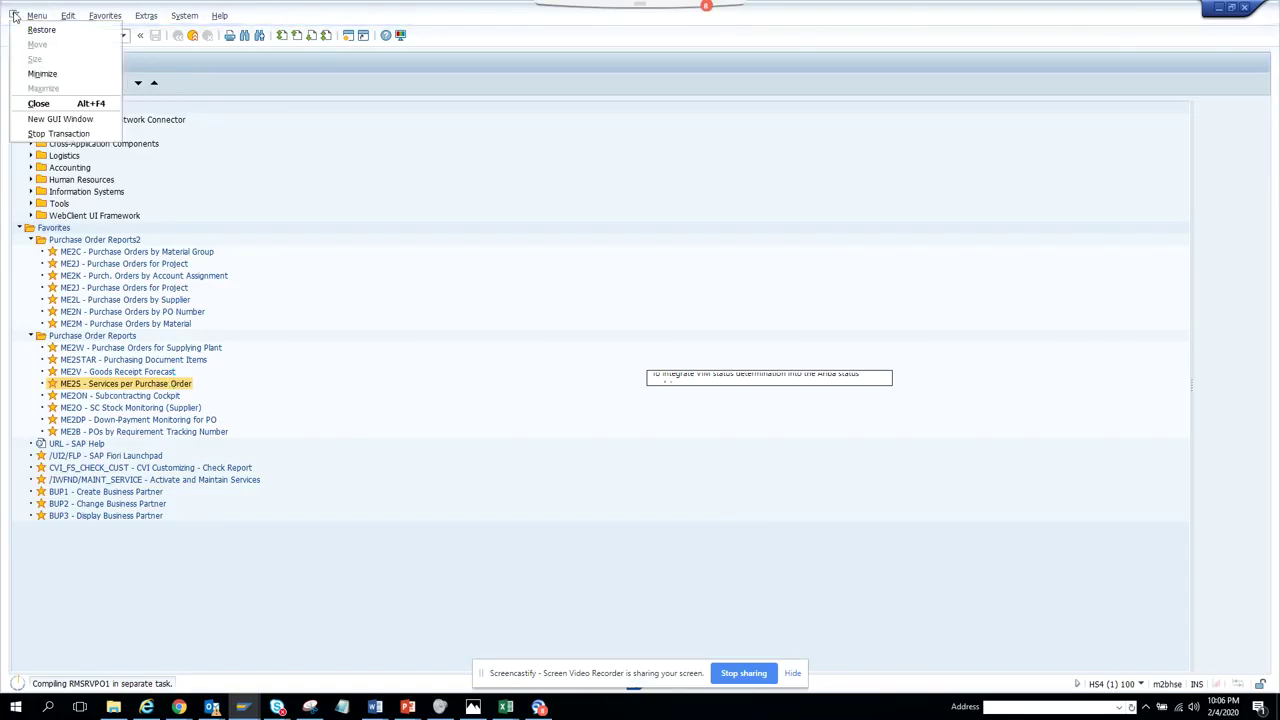
click(42, 119)
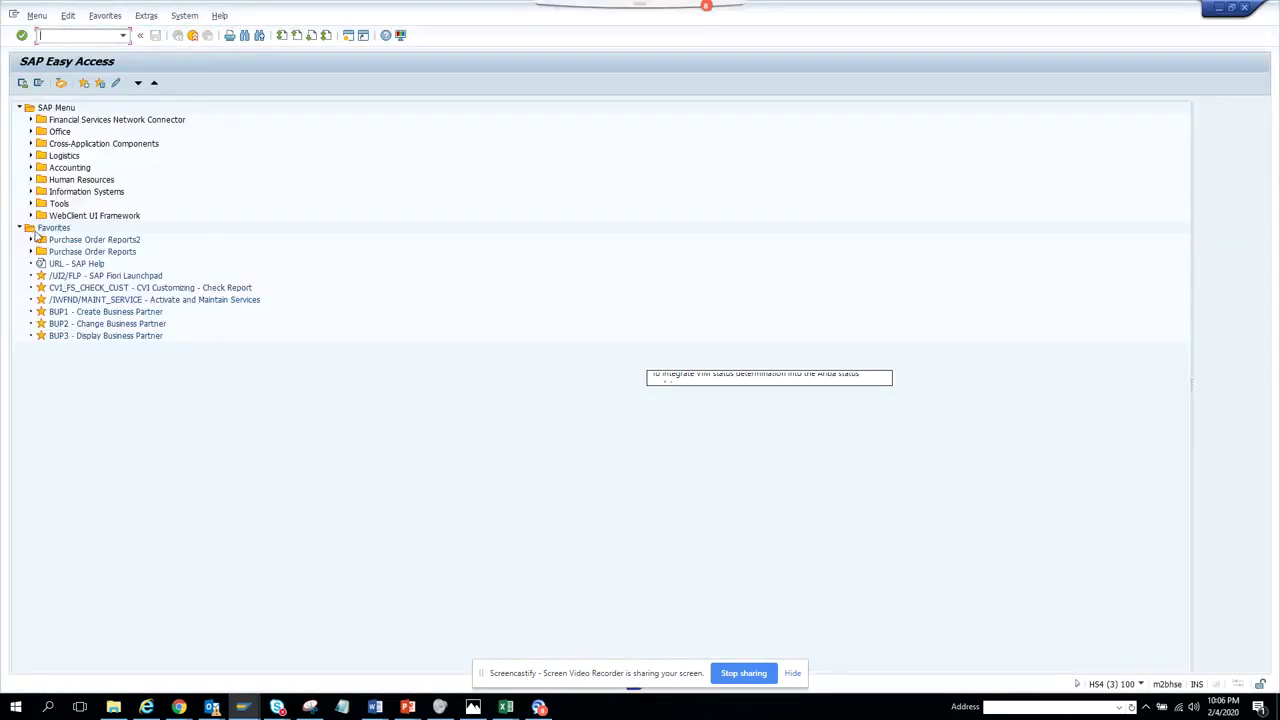
click(31, 251)
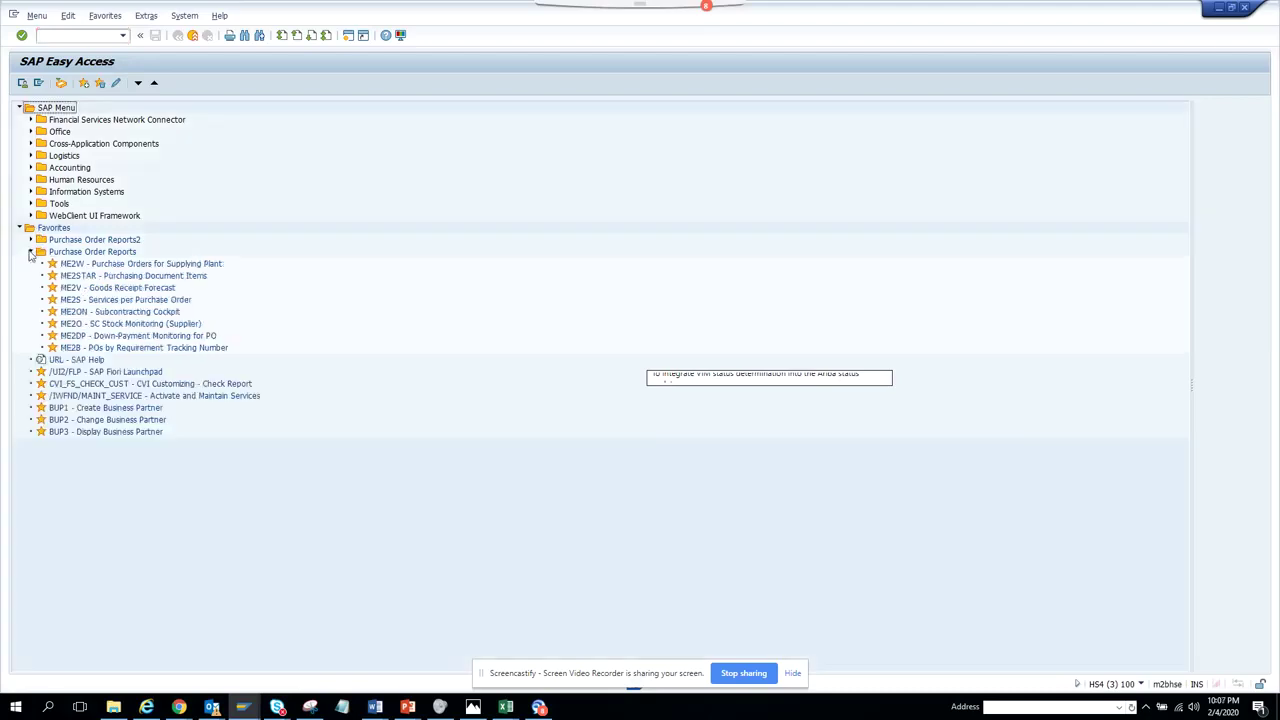
double_click(110, 312)
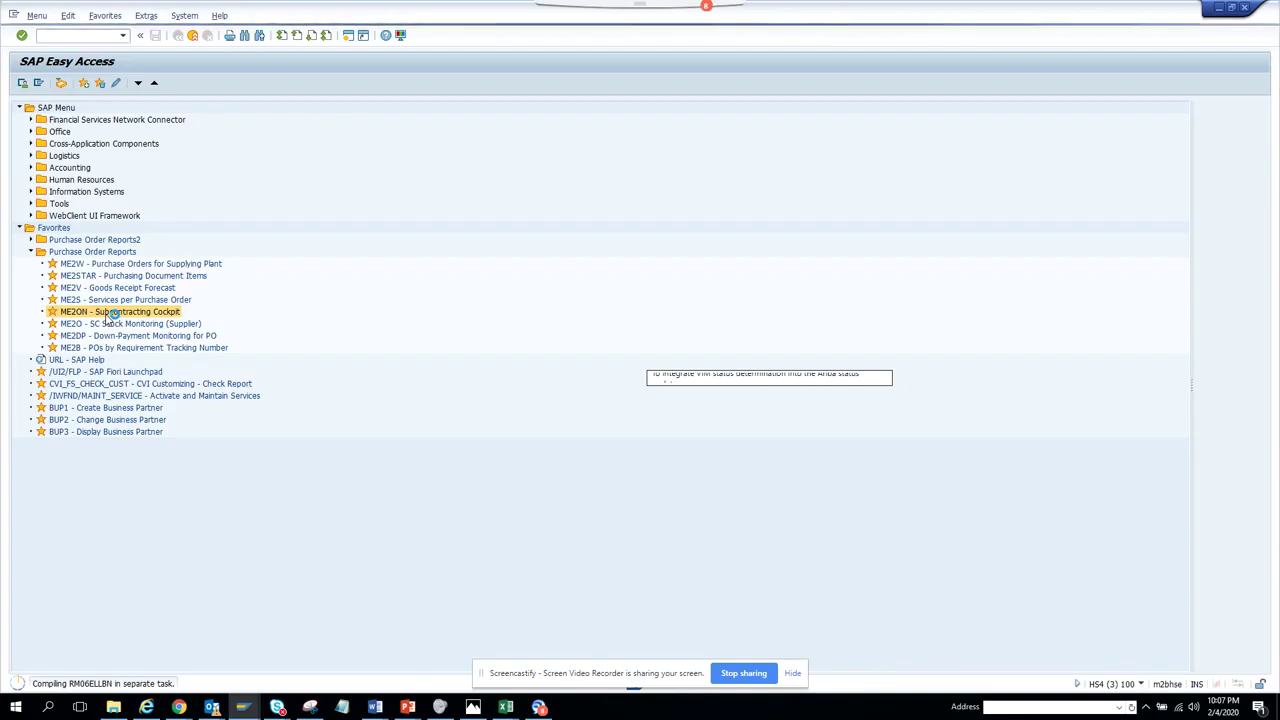
Open a further session, return to the Subcontracting Cockpit and execute it for supplier 1010 SIEGE
click(12, 16)
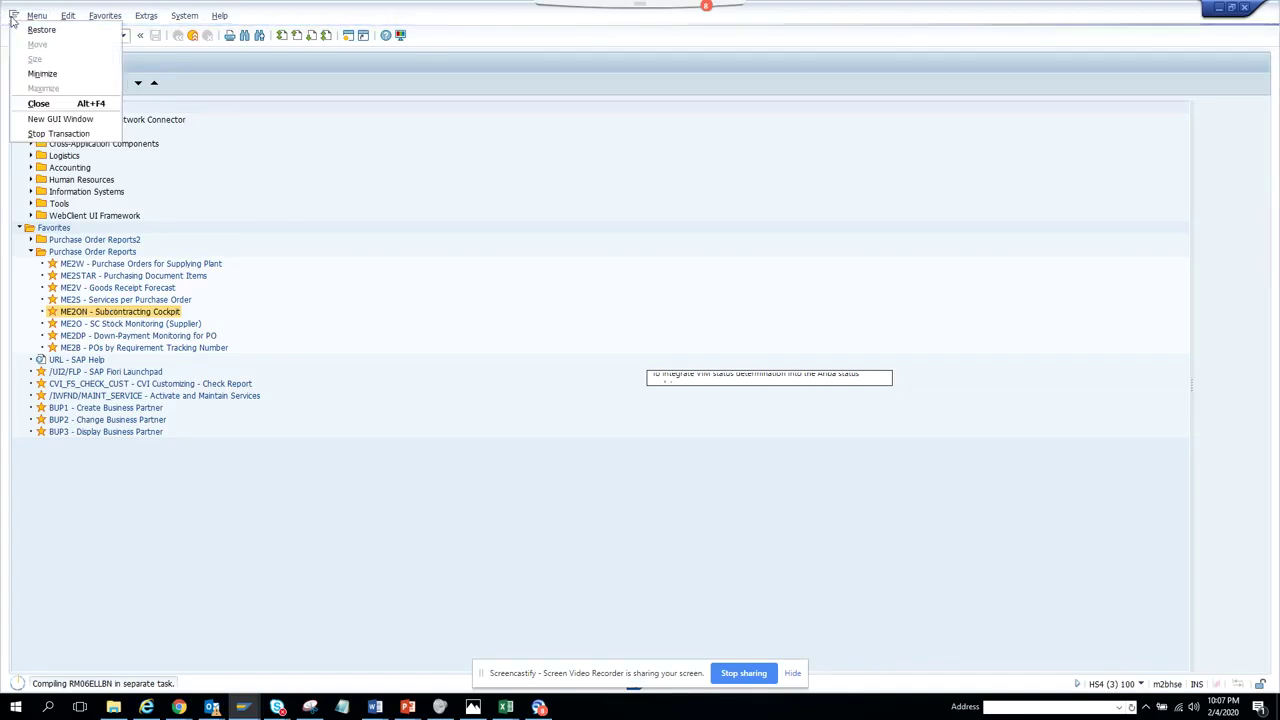
click(45, 118)
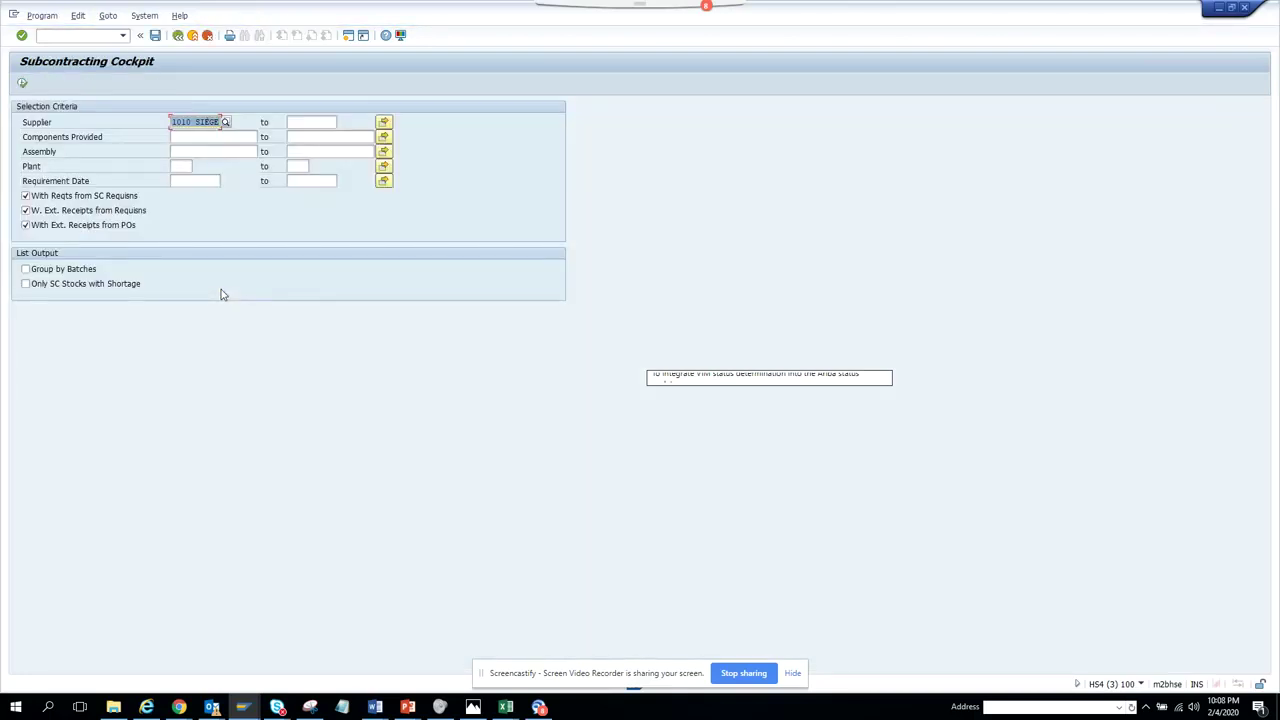
key(alt+Tab)
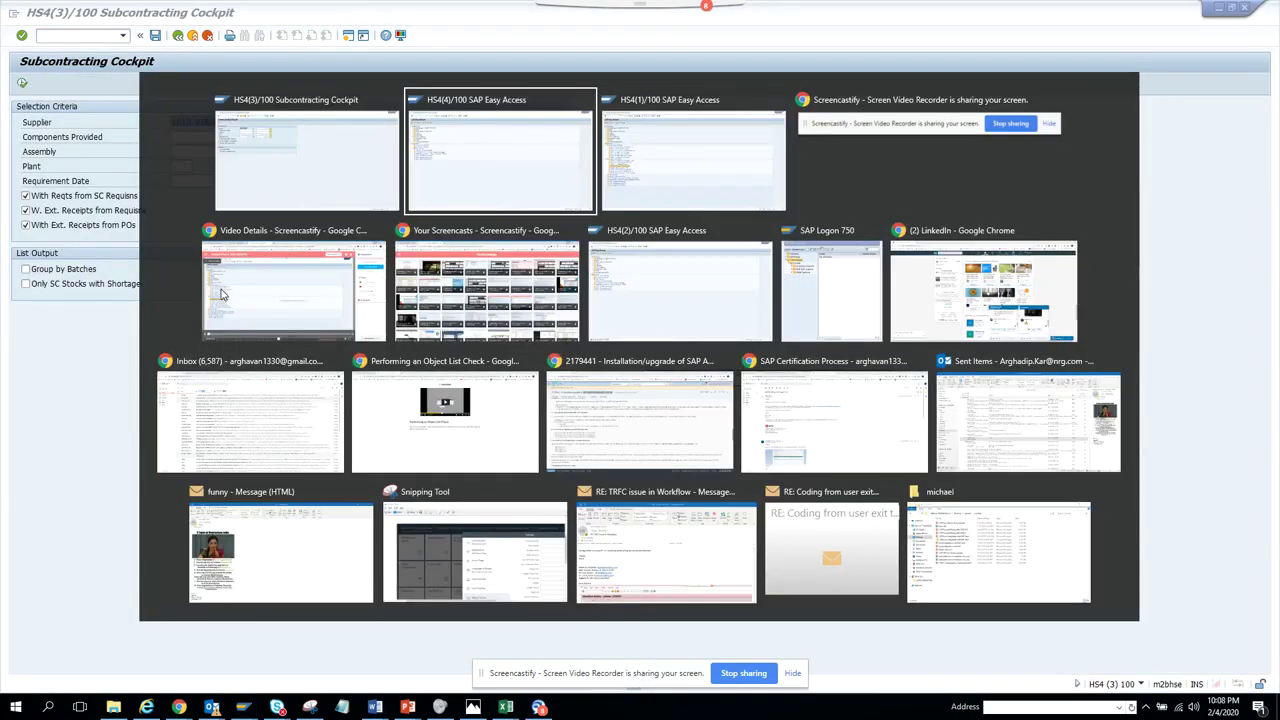
key(alt+Tab)
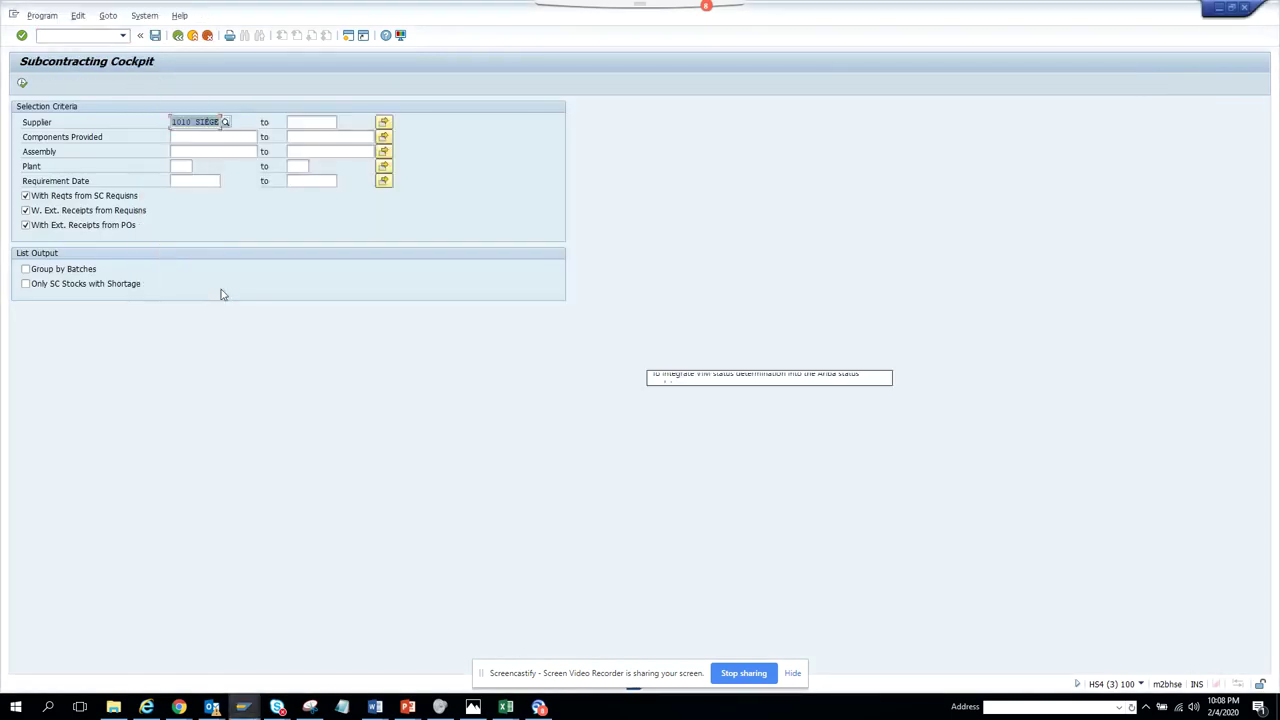
click(23, 84)
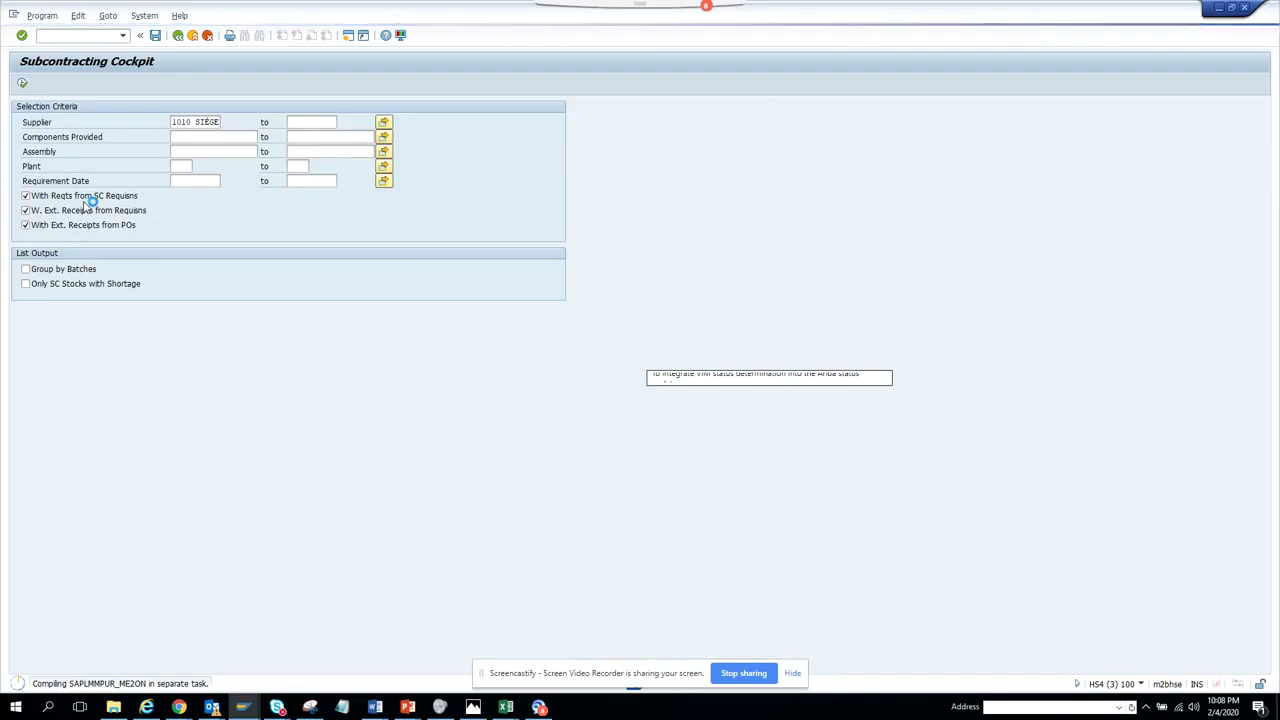
In the PO Reporting with Services session, clear the supplier and rerun the report
click(252, 709)
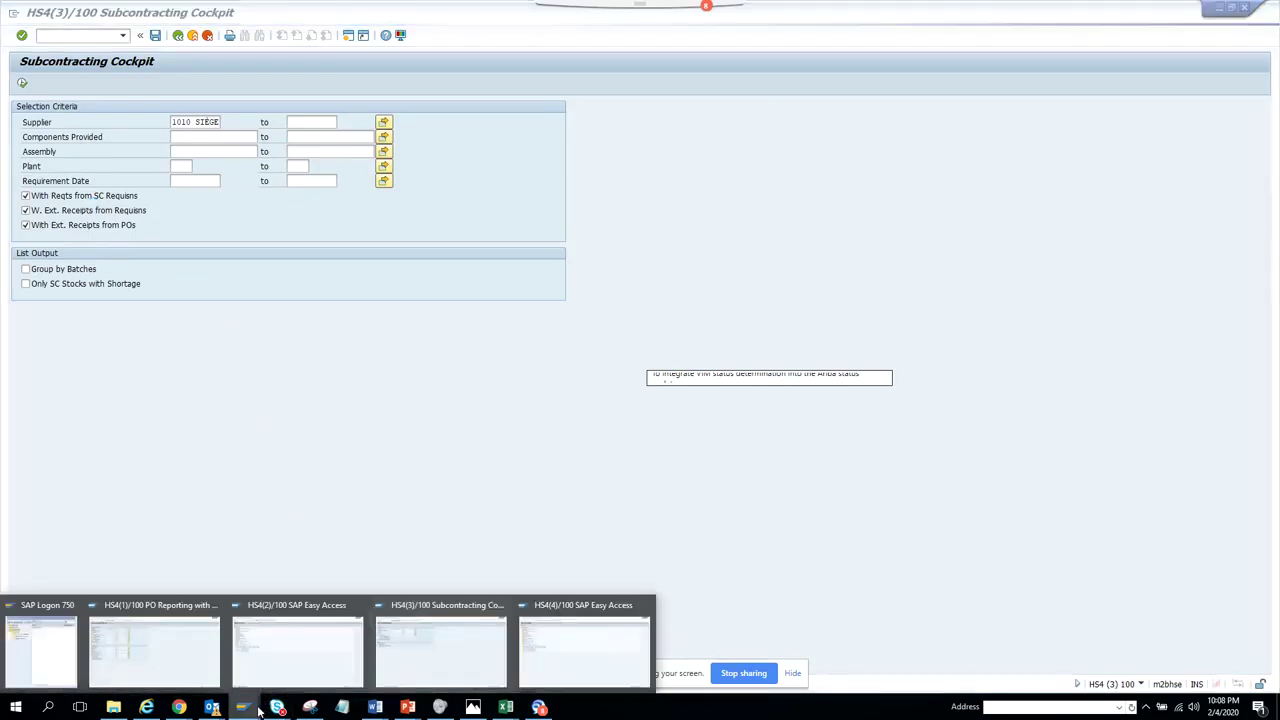
click(186, 683)
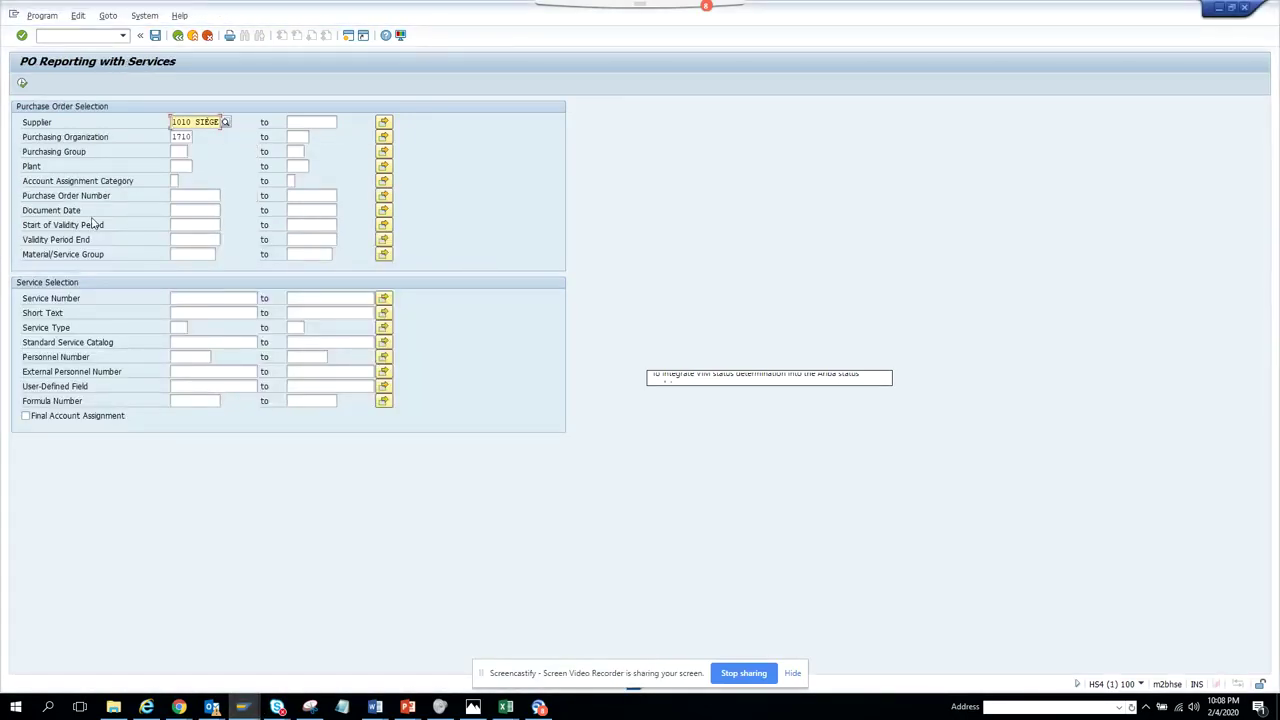
click(22, 84)
click(791, 673)
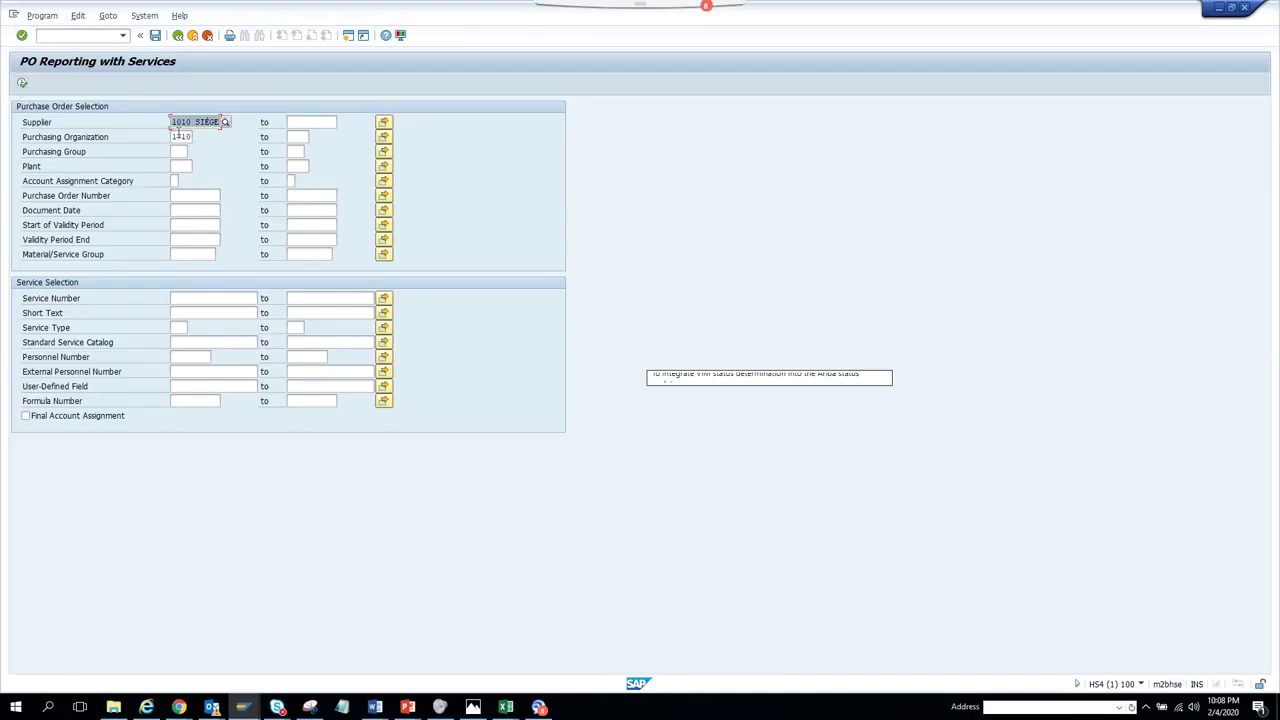
key(Delete)
click(21, 85)
Clear the purchasing organization, enable Final Account Assignment, and rerun the report
click(175, 137)
key(Delete)
click(23, 85)
click(79, 424)
click(24, 86)
Return to the Subcontracting Cockpit session HS4(3)
mouse_move(243, 707)
click(178, 257)
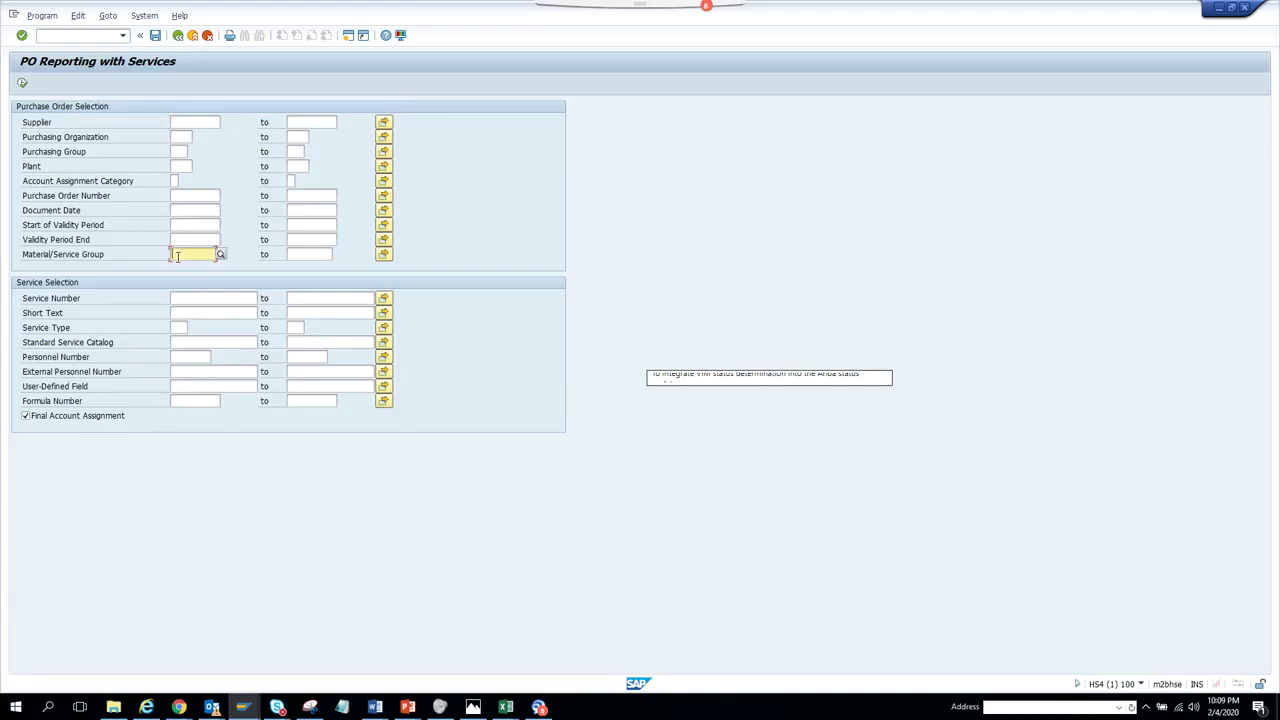
click(243, 707)
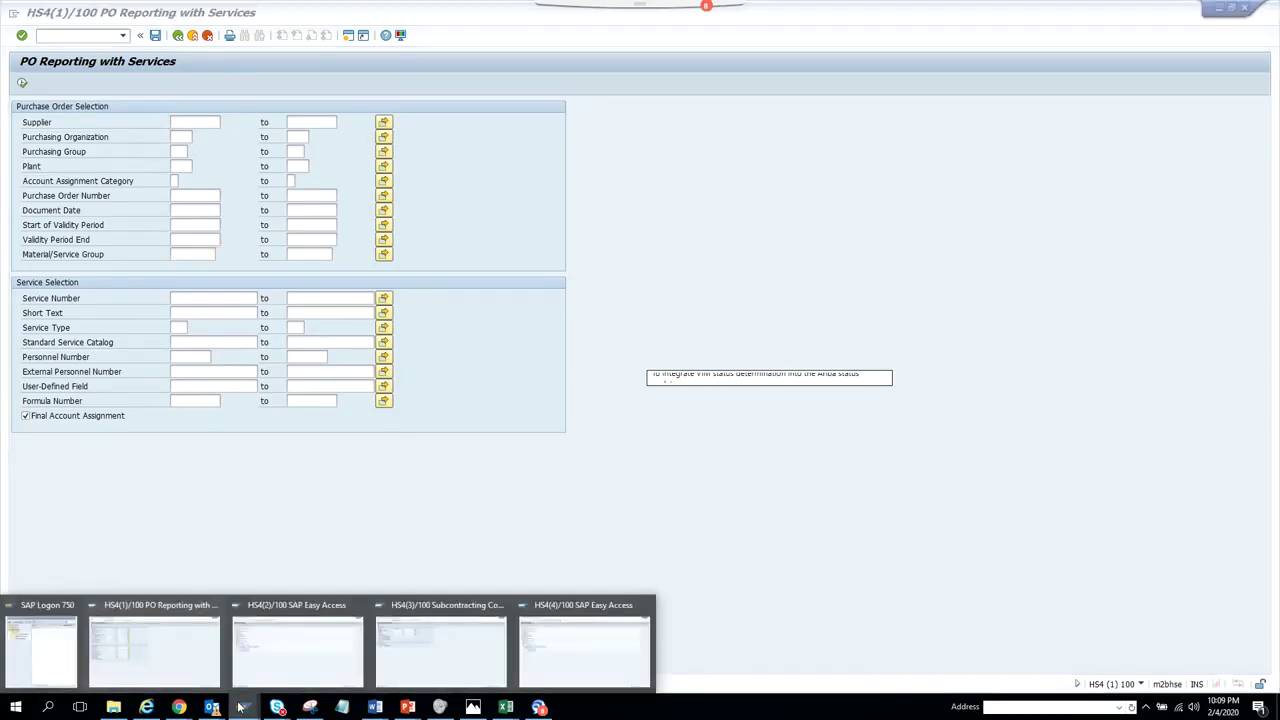
click(444, 642)
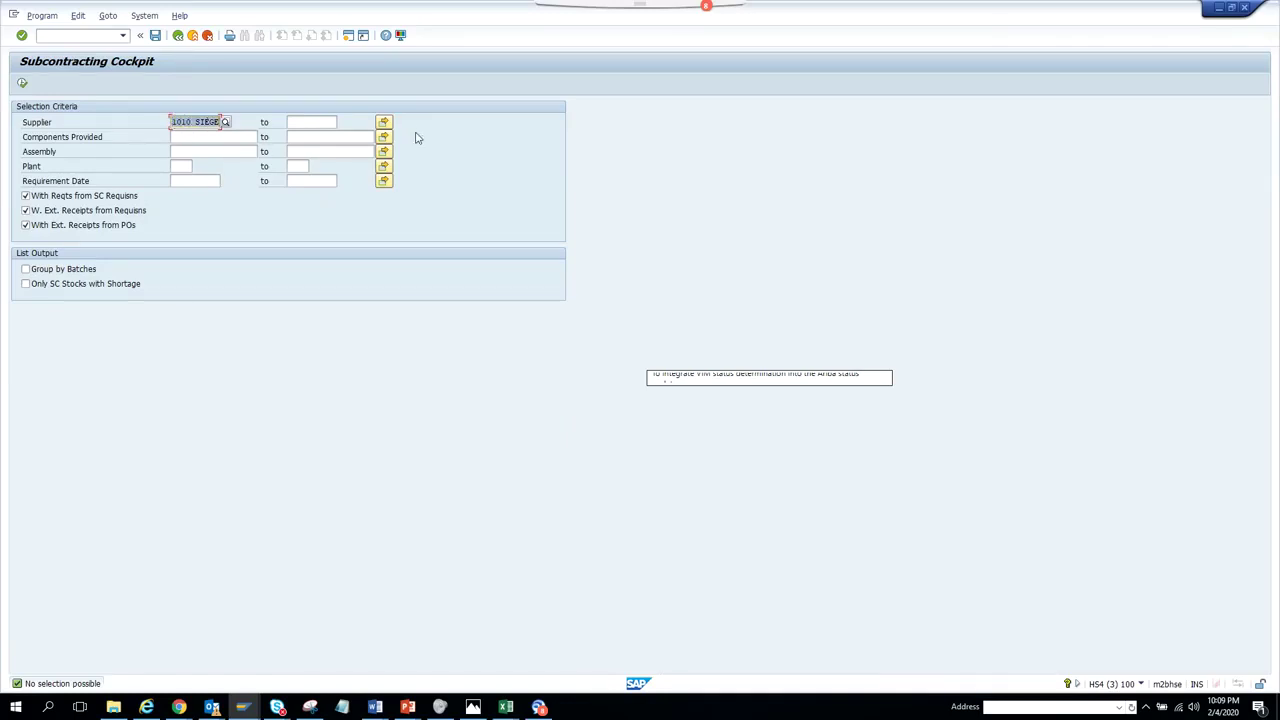
Rerun the cockpit for all suppliers and expand stock details for Bearing, Car dashboard assembly and Car Wheel
key(BackSpace)
click(22, 83)
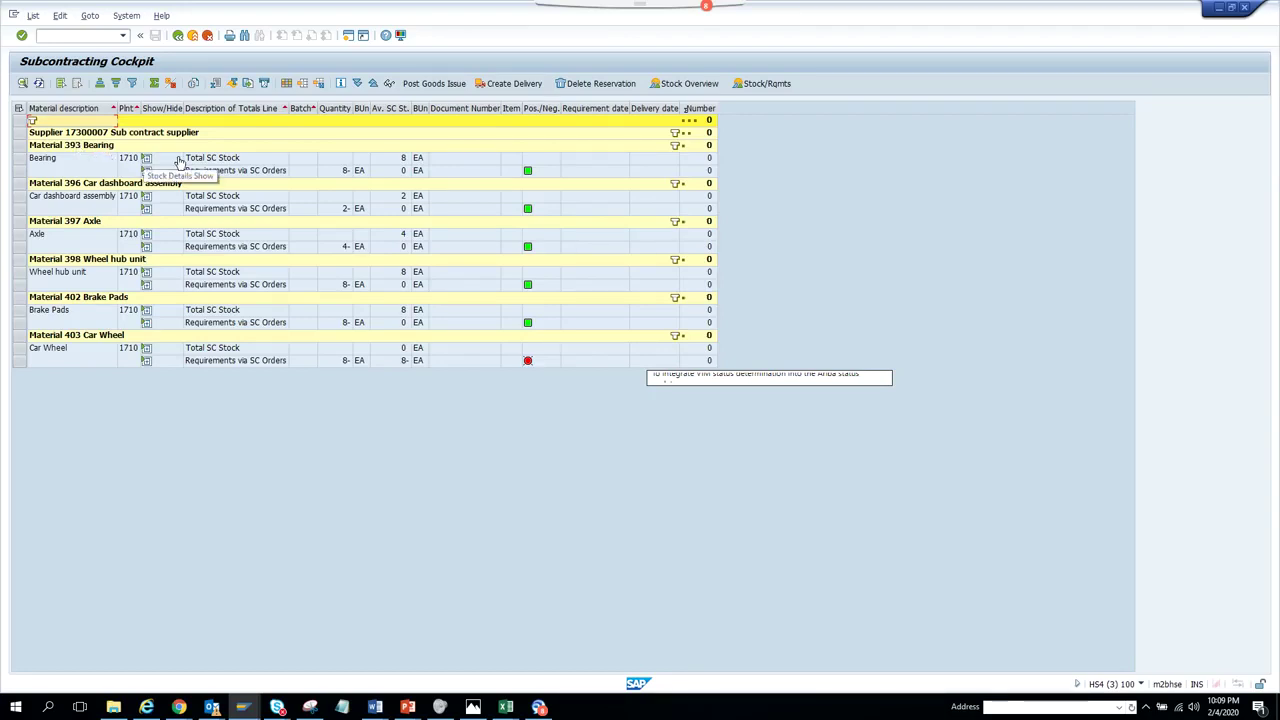
click(147, 160)
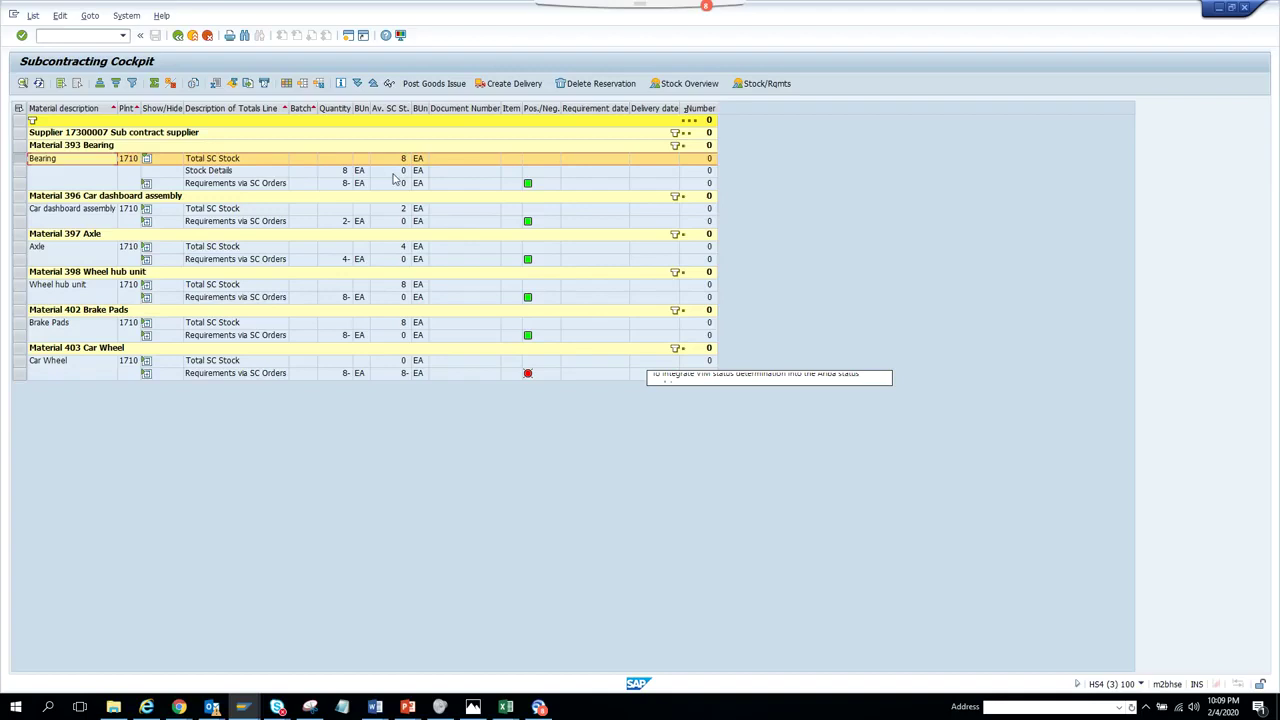
click(116, 163)
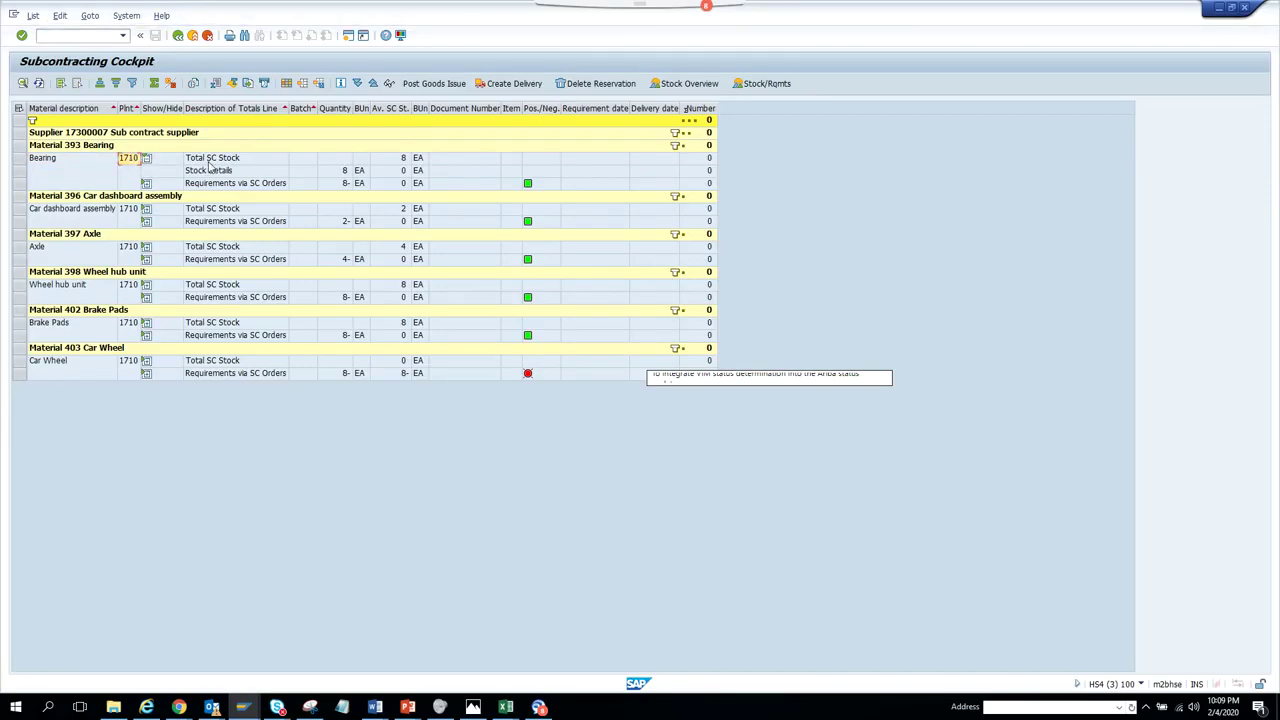
click(146, 211)
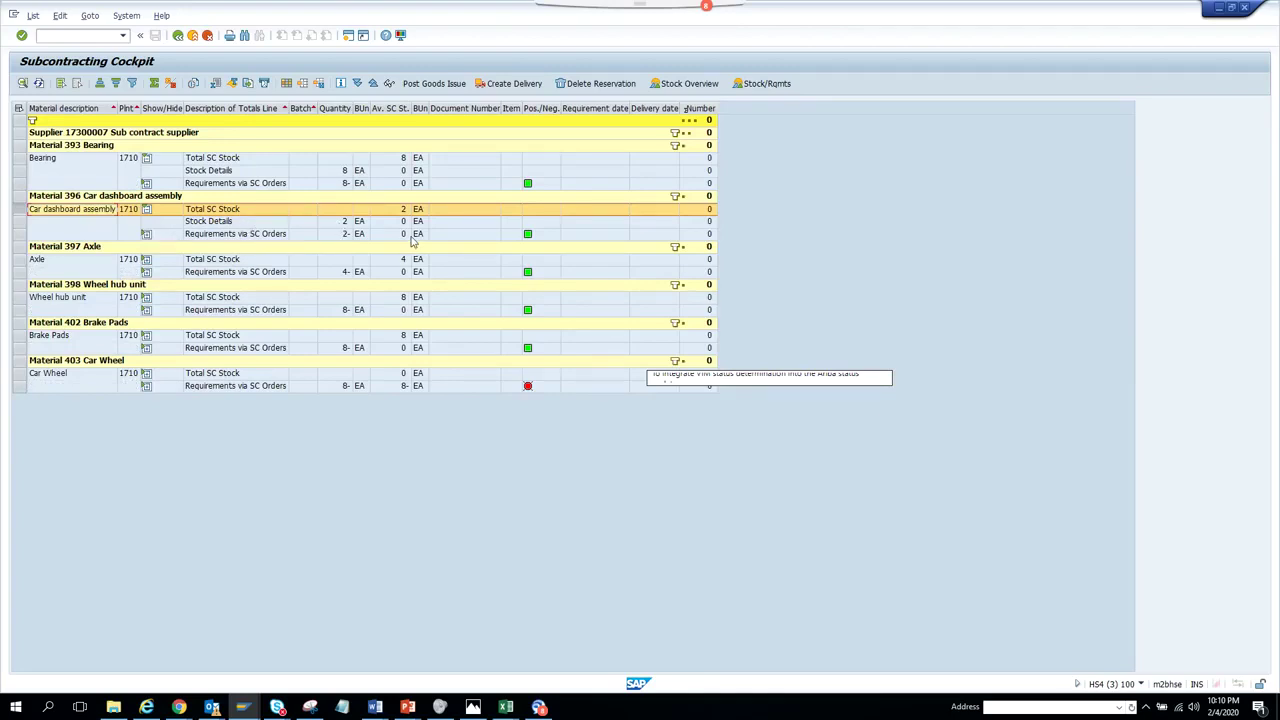
click(146, 373)
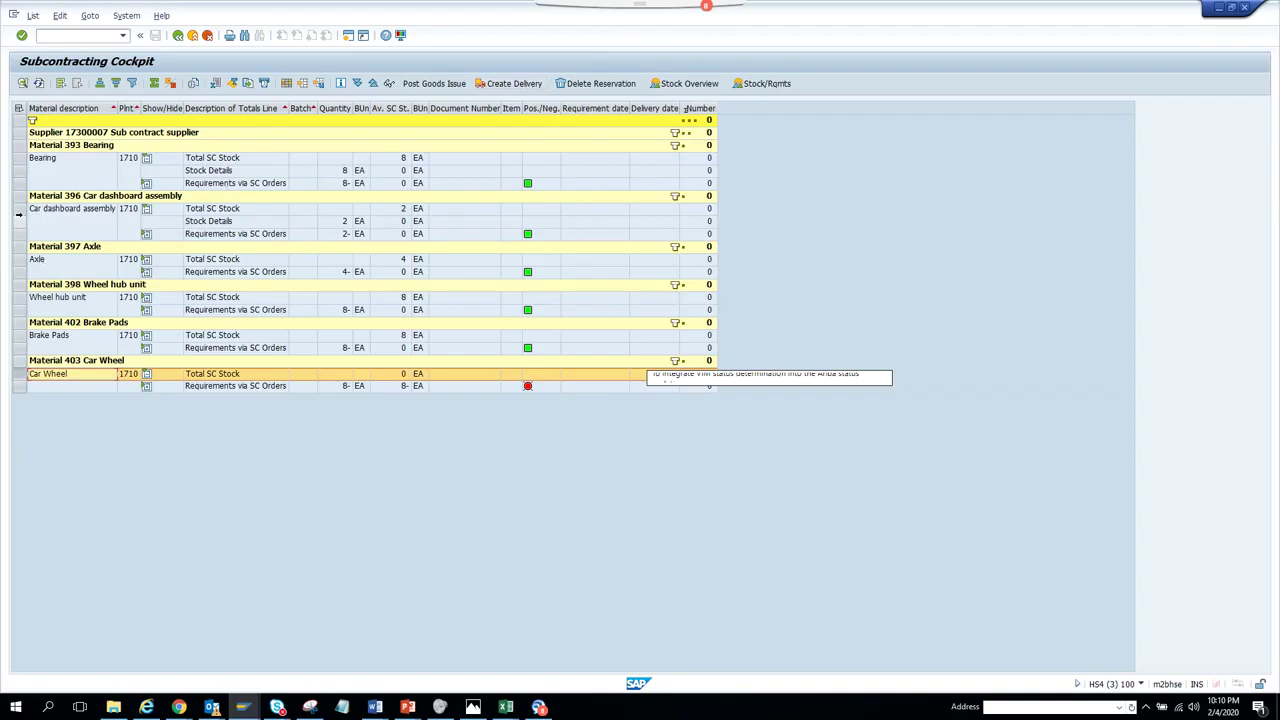
Start a 541 goods issue for Car dashboard assembly (material 396), attempt creation, and review the missing-field errors
click(18, 213)
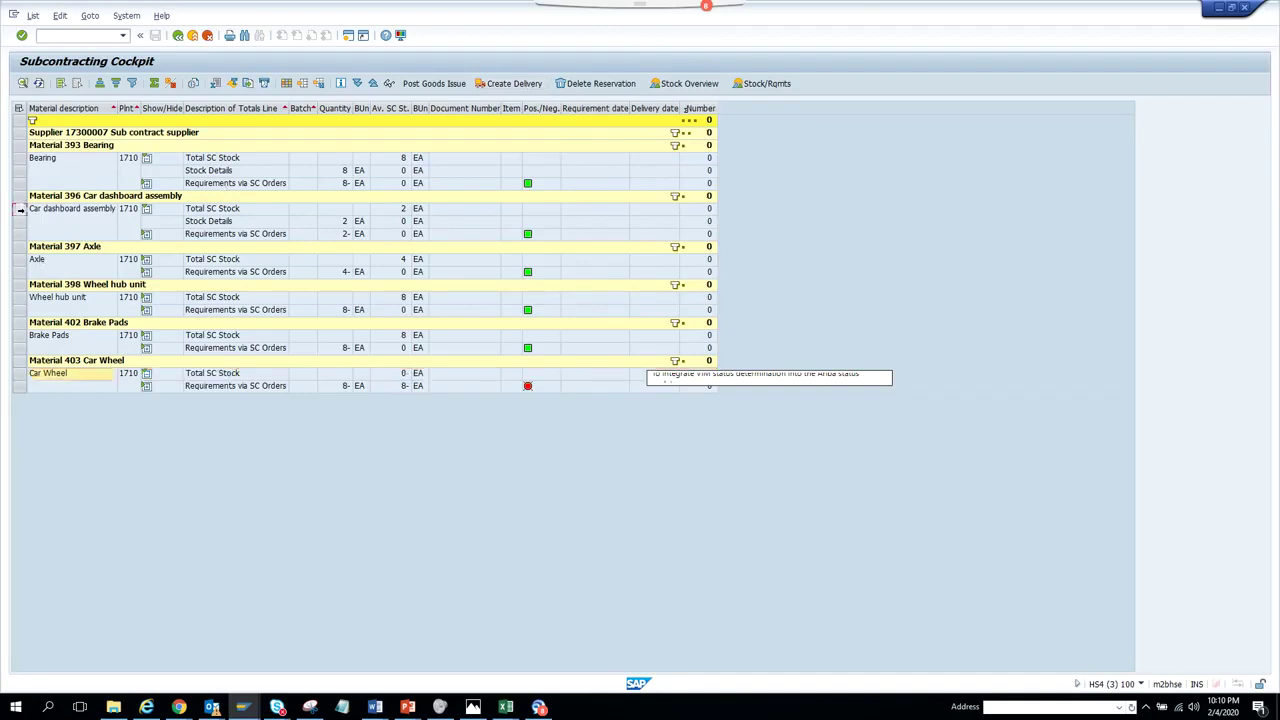
click(434, 84)
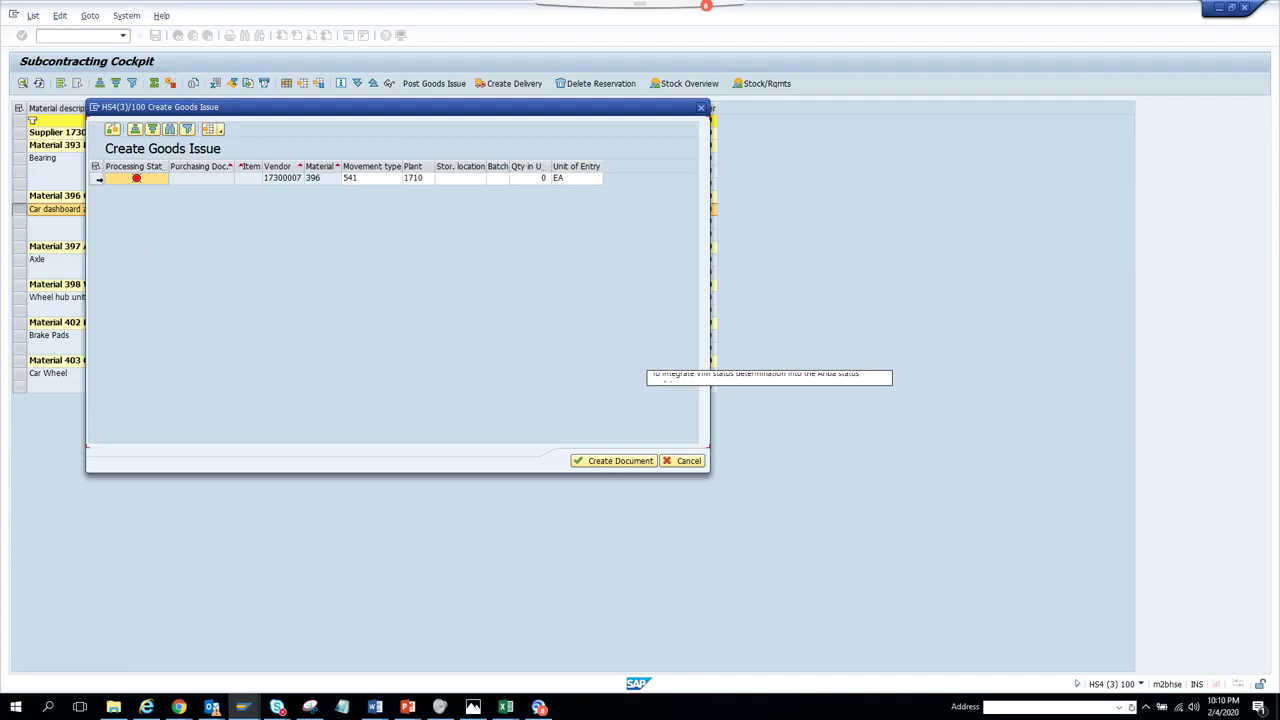
click(97, 178)
click(600, 461)
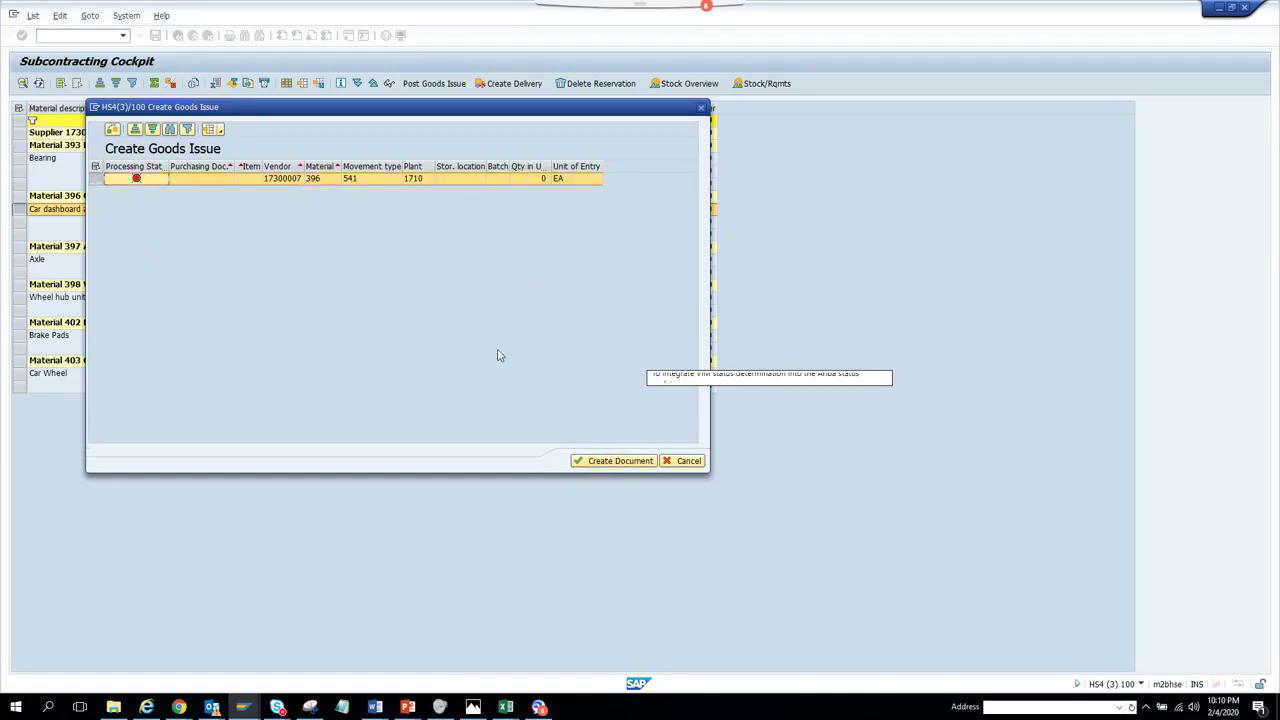
click(633, 464)
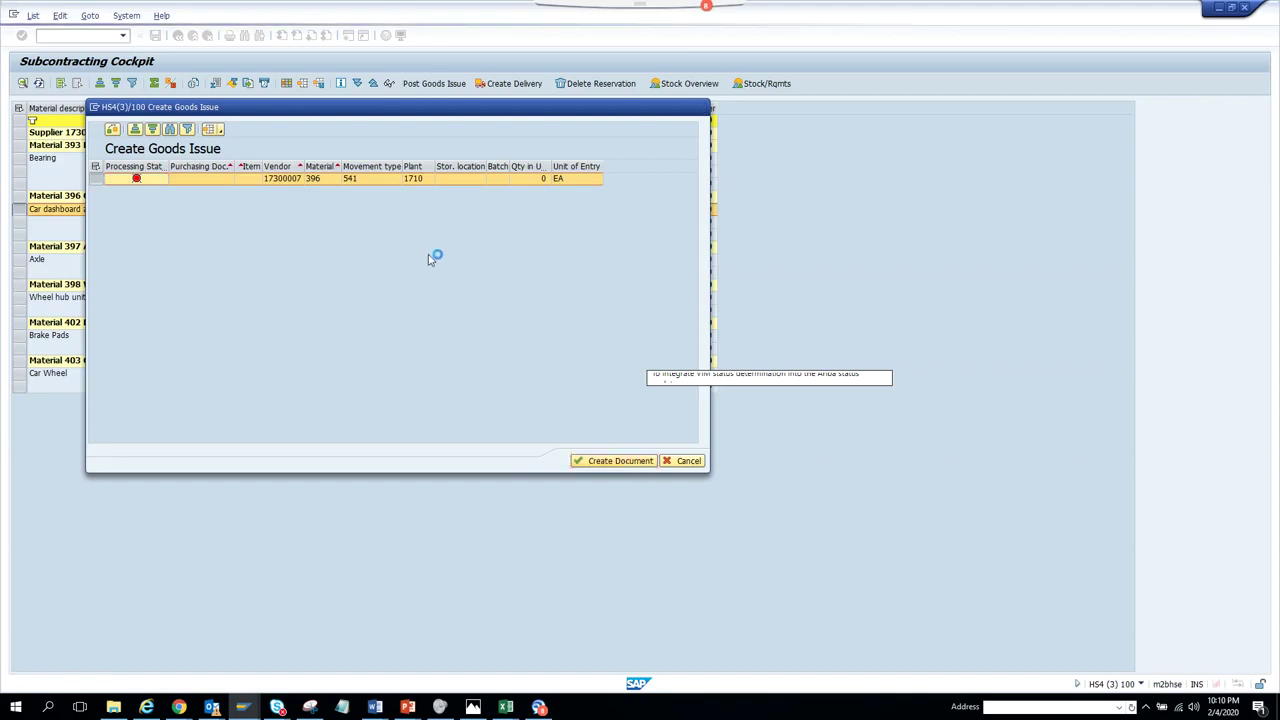
click(136, 178)
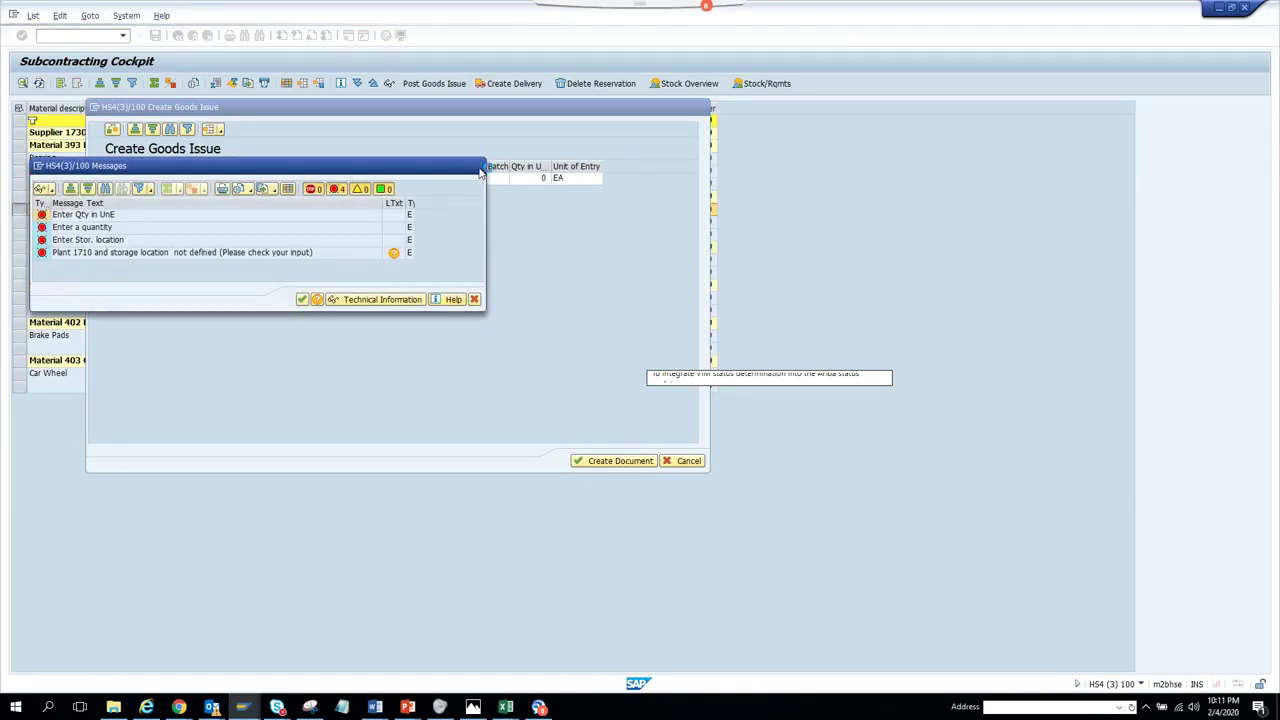
Enter goods issue quantity 1 EA and try creating the document again
click(477, 166)
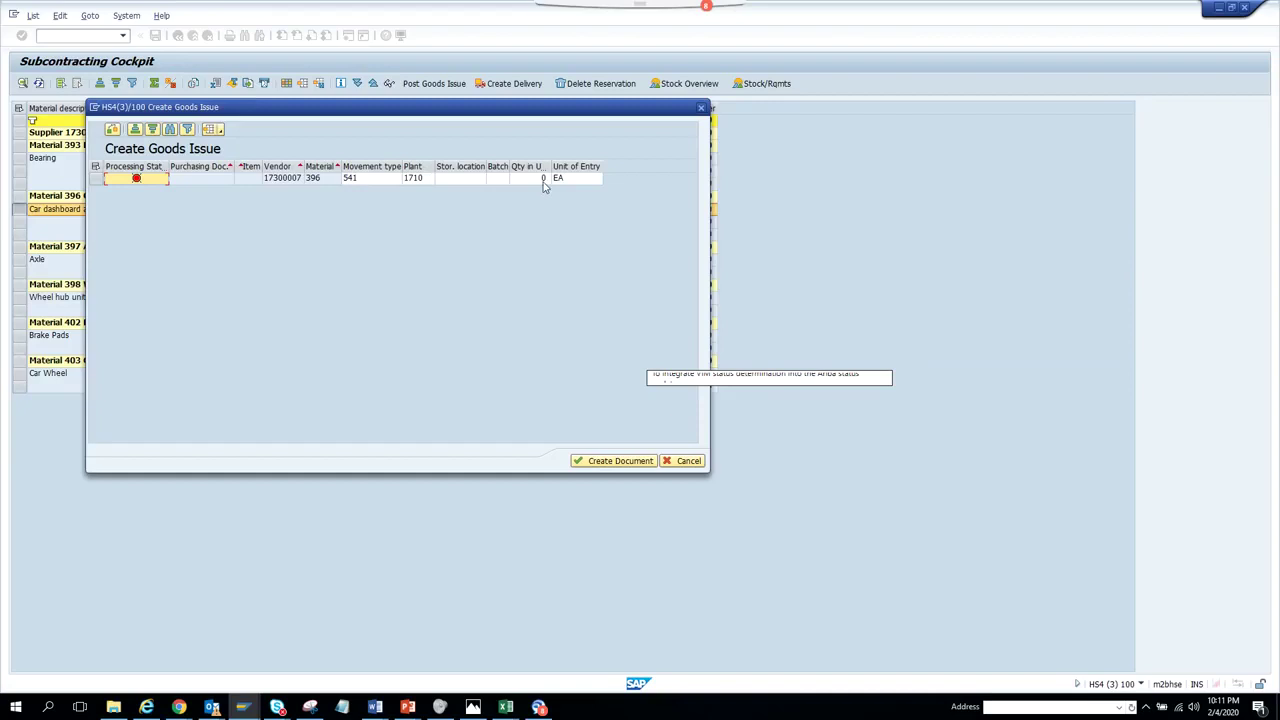
click(545, 180)
click(612, 461)
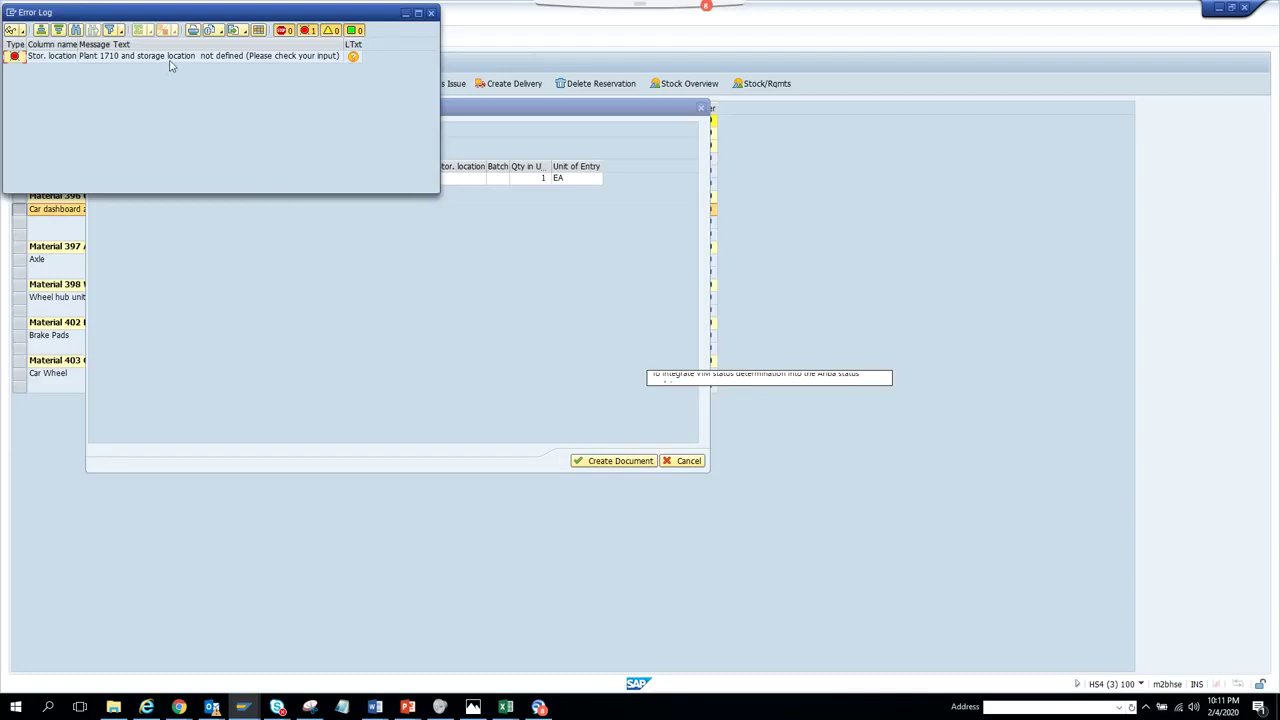
Choose storage location 171B, attempt posting, and dismiss the posting-period error
click(462, 178)
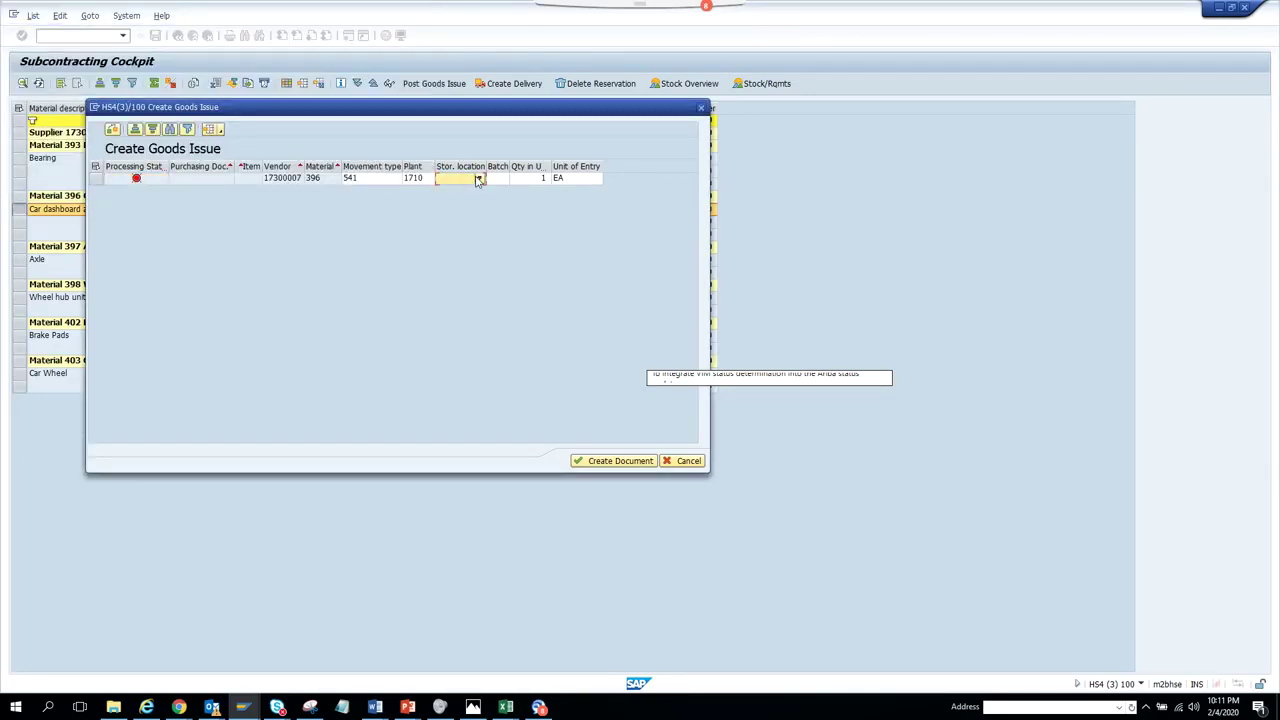
click(479, 178)
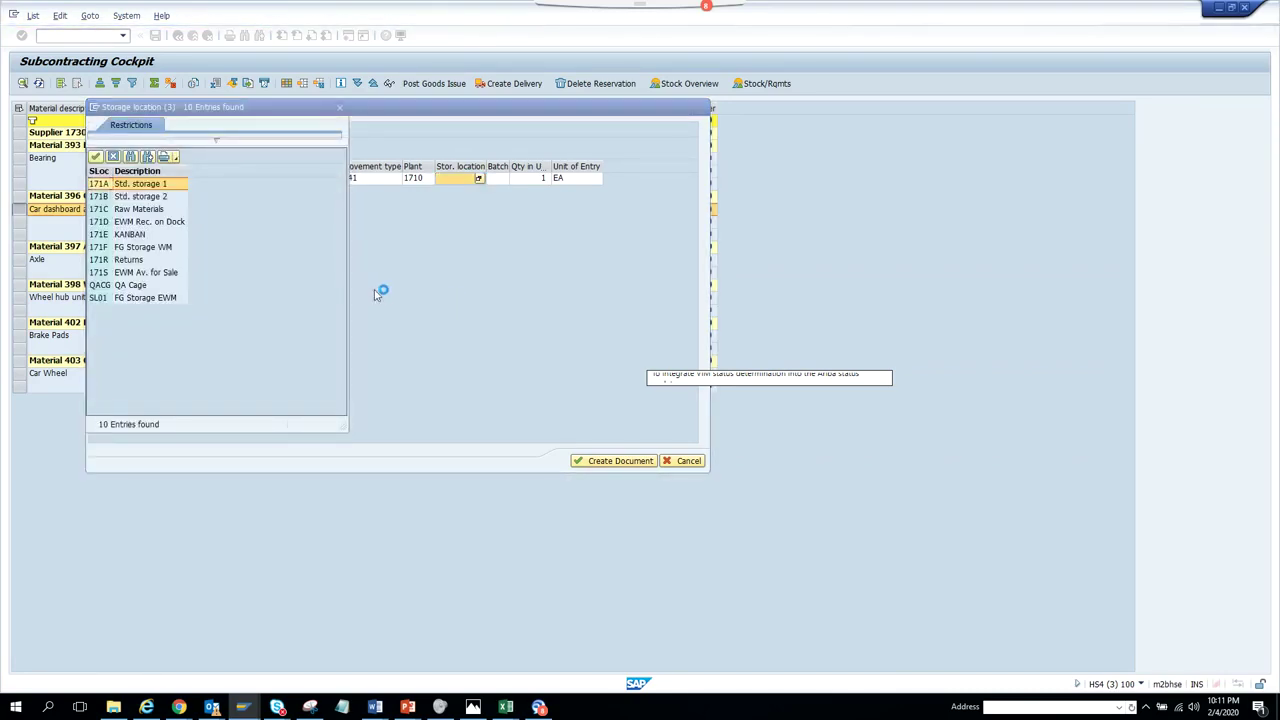
double_click(117, 196)
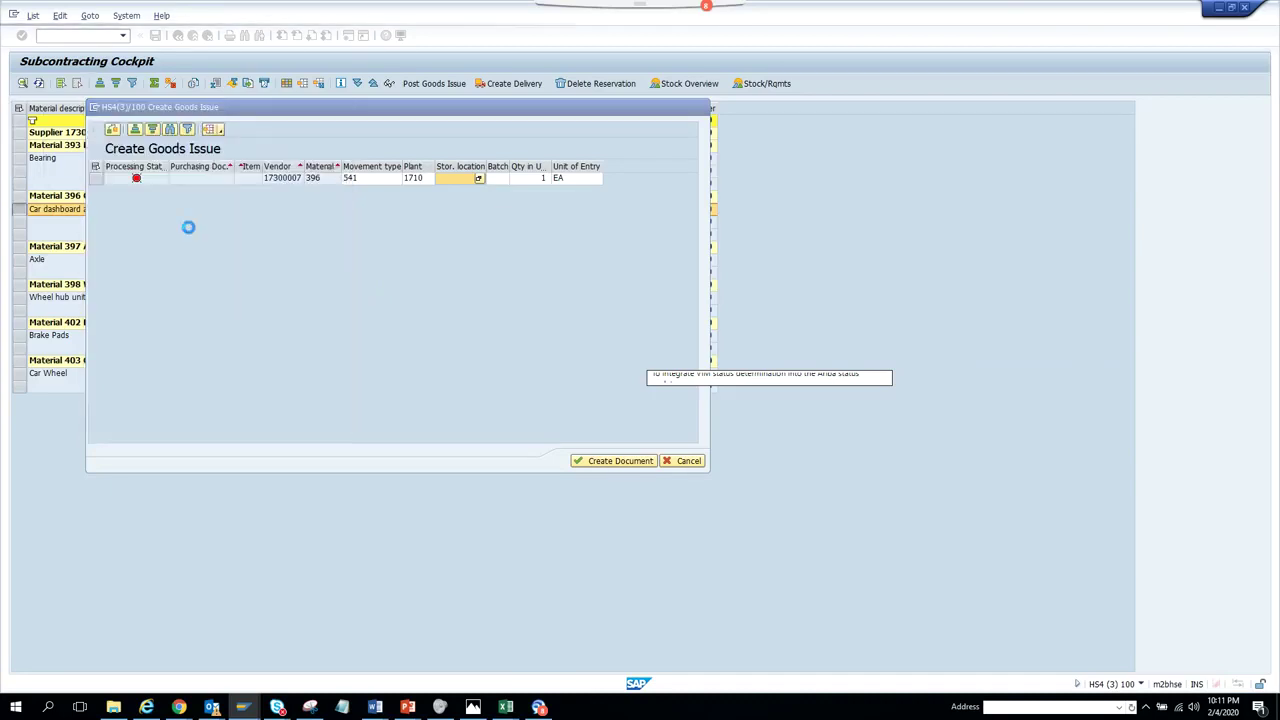
click(606, 466)
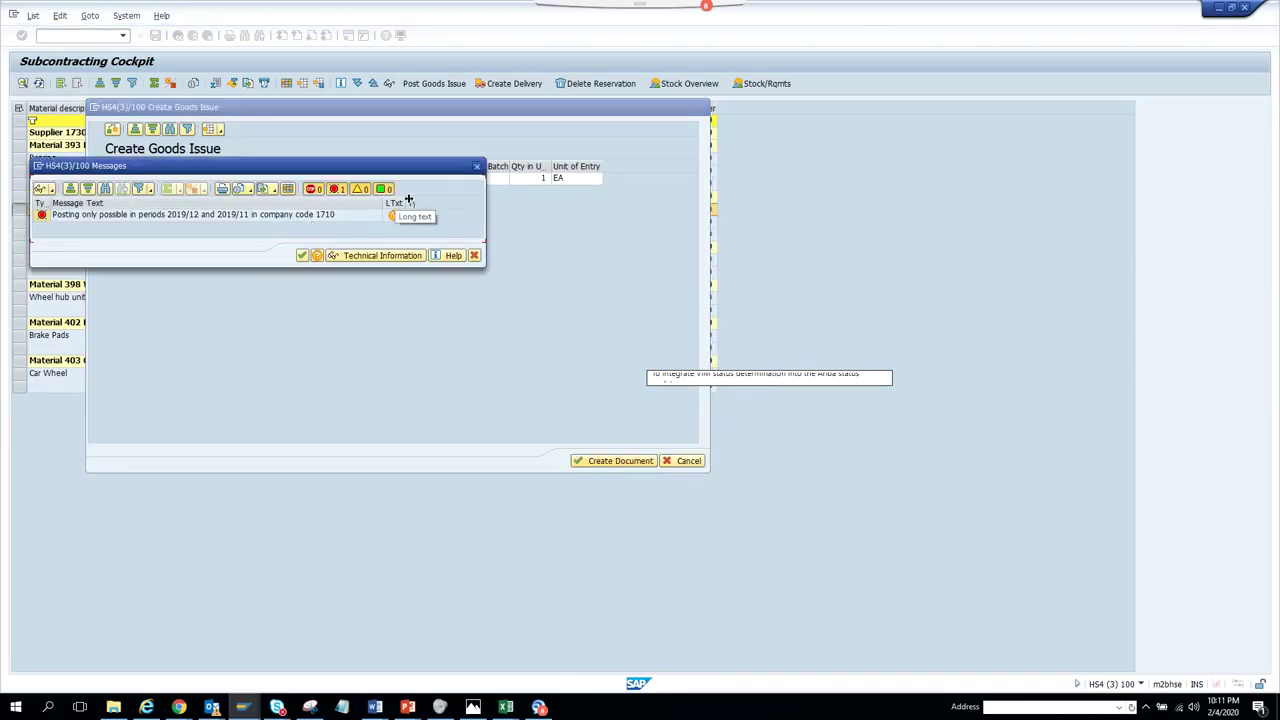
click(477, 166)
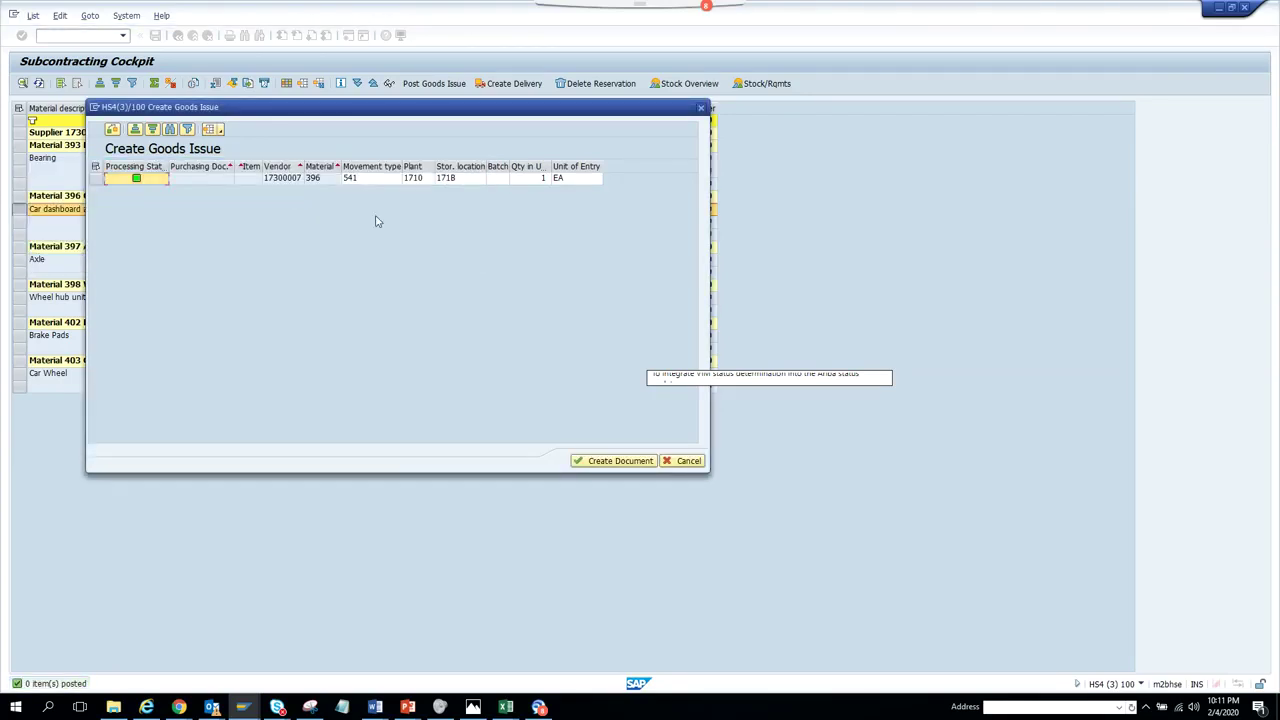
Open and close Change Layout for the goods issue table, then cancel the goods issue
click(224, 131)
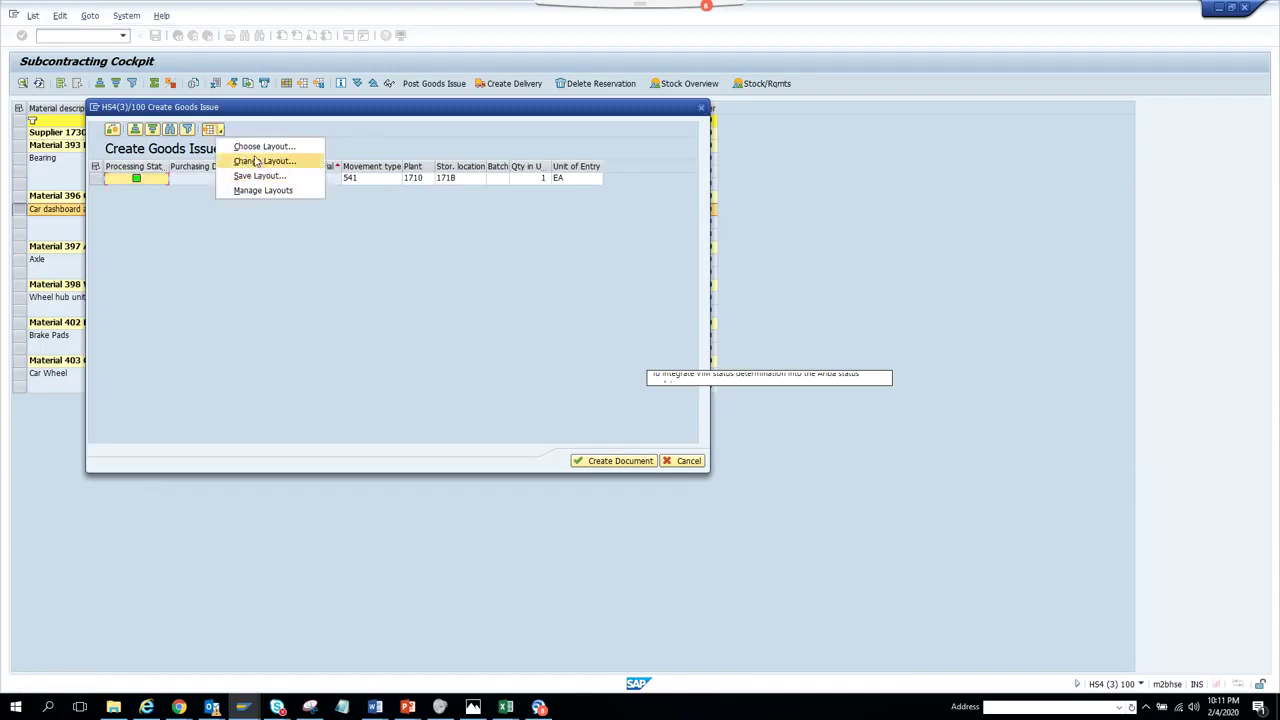
click(256, 162)
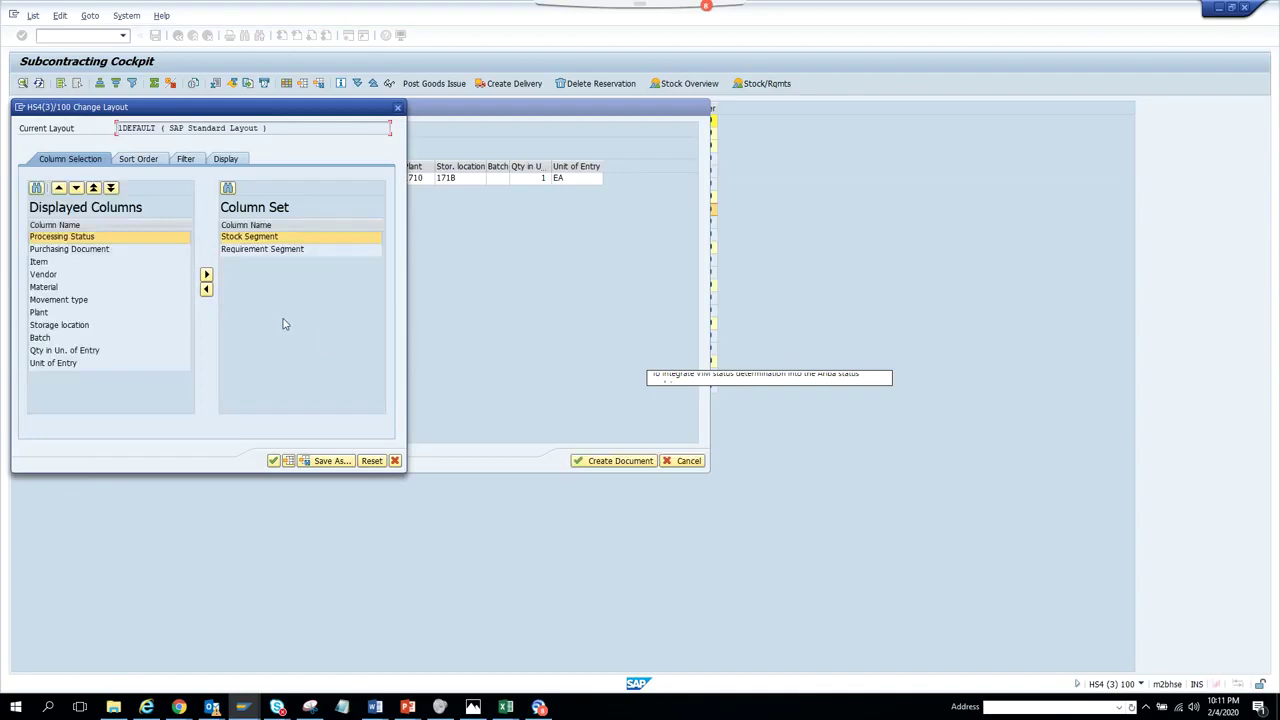
click(397, 107)
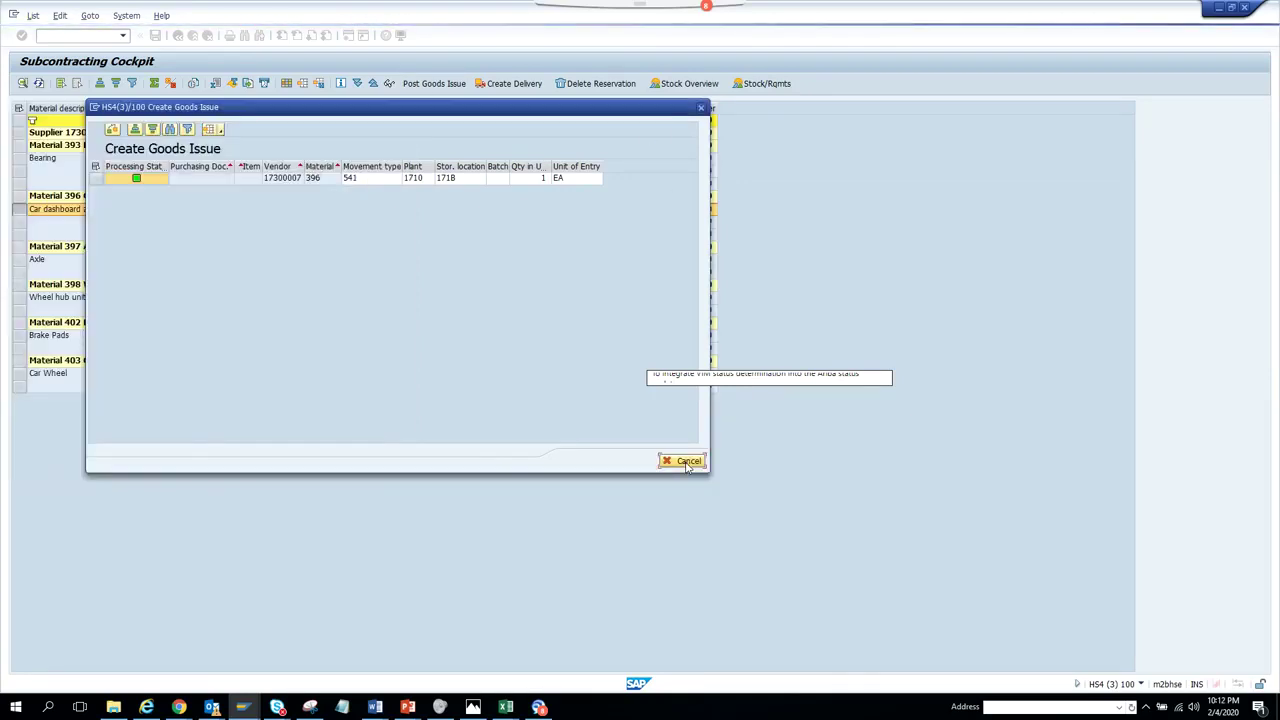
click(686, 461)
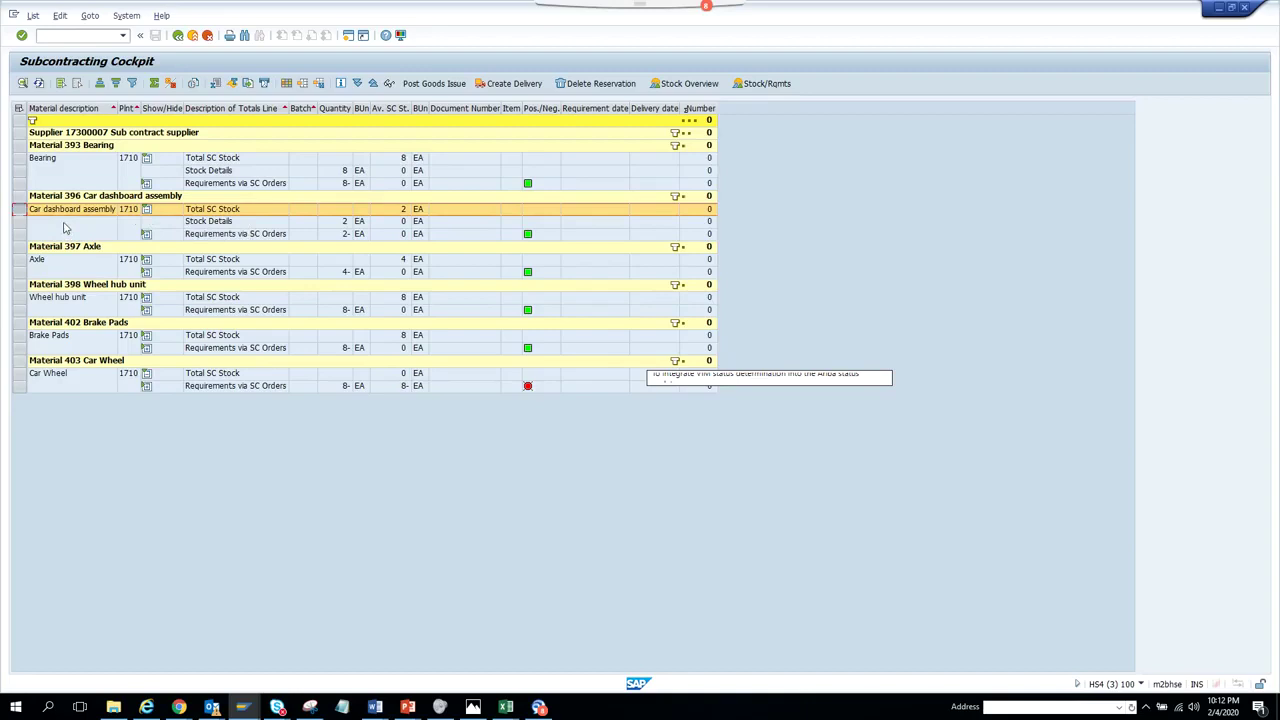
click(487, 83)
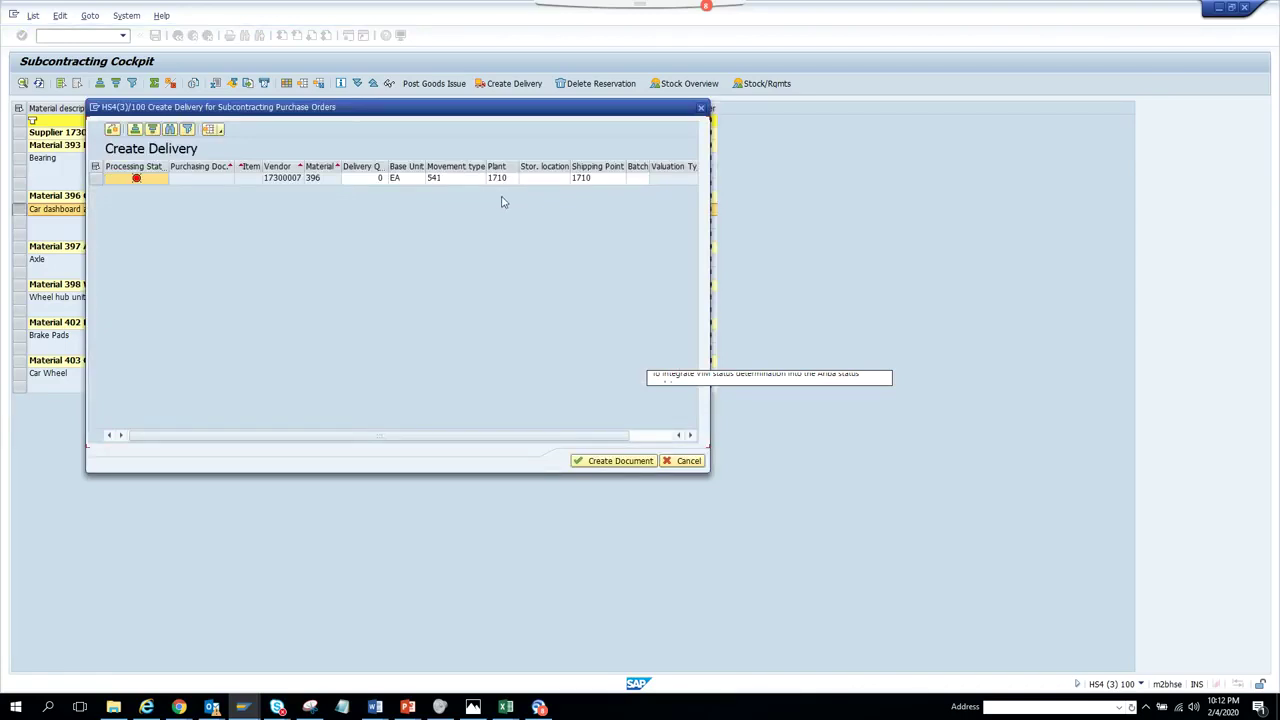
click(658, 436)
drag(660, 440, 500, 437)
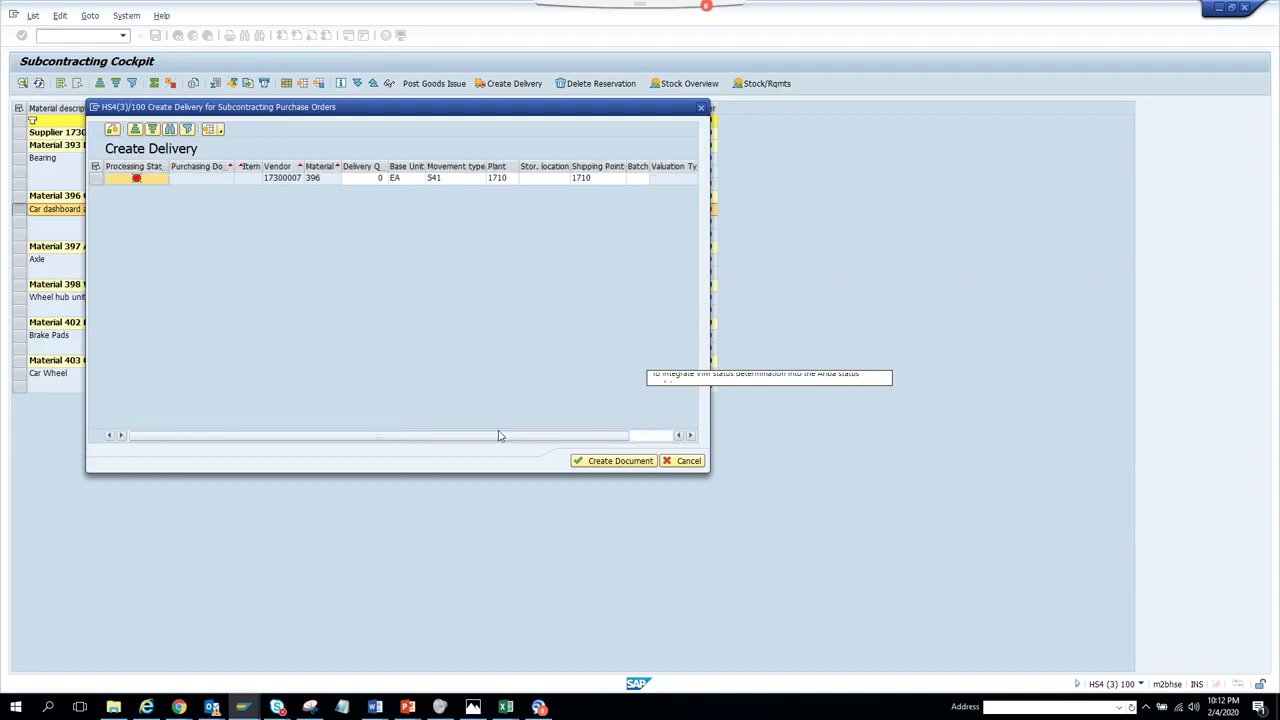
click(138, 180)
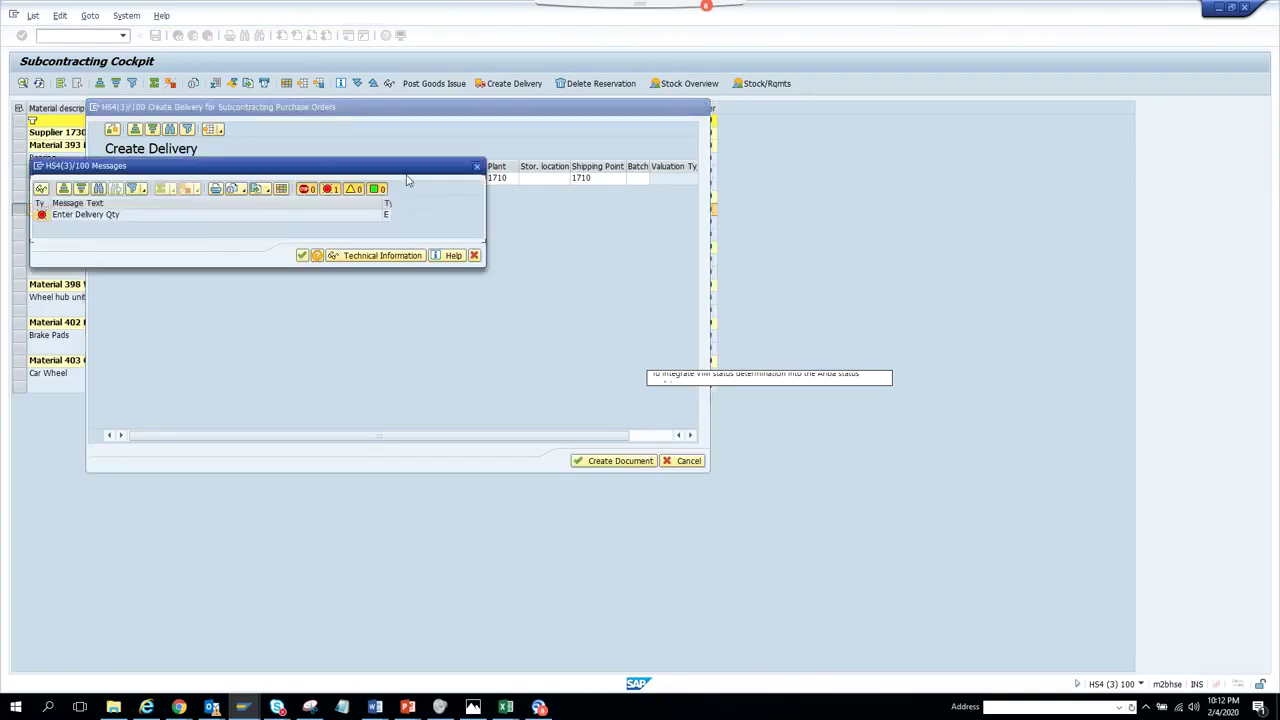
click(477, 166)
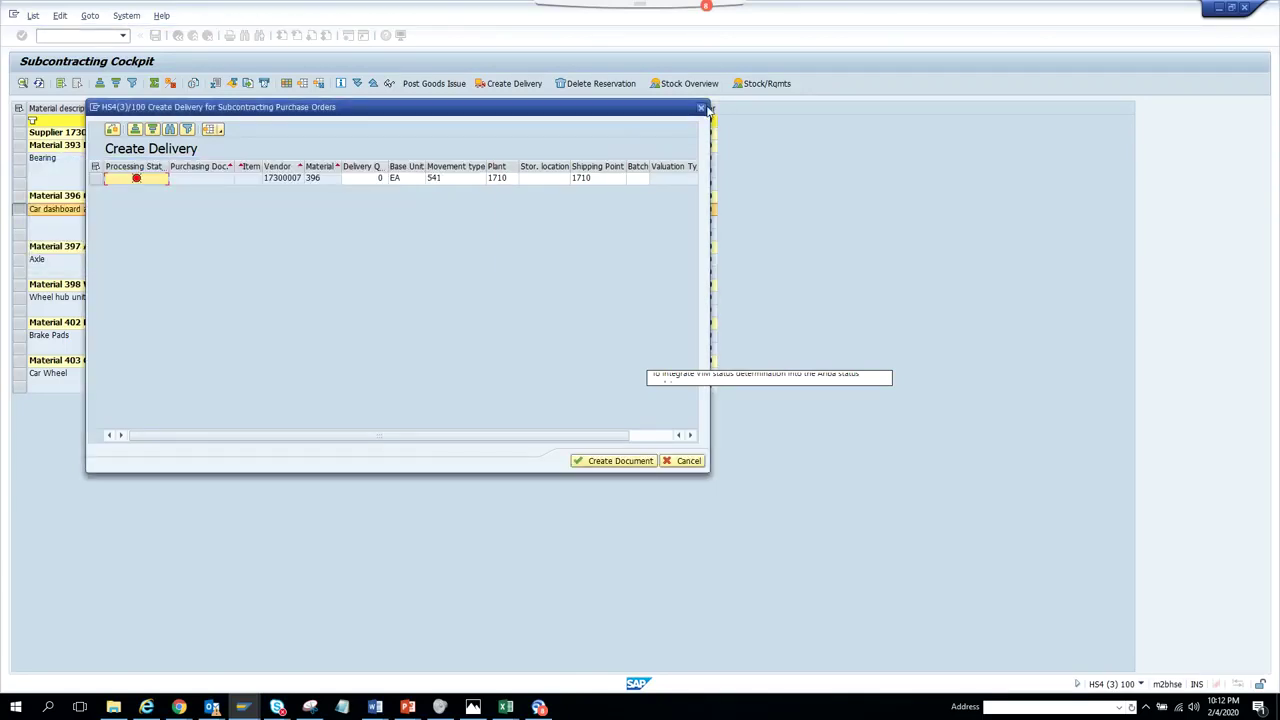
click(701, 107)
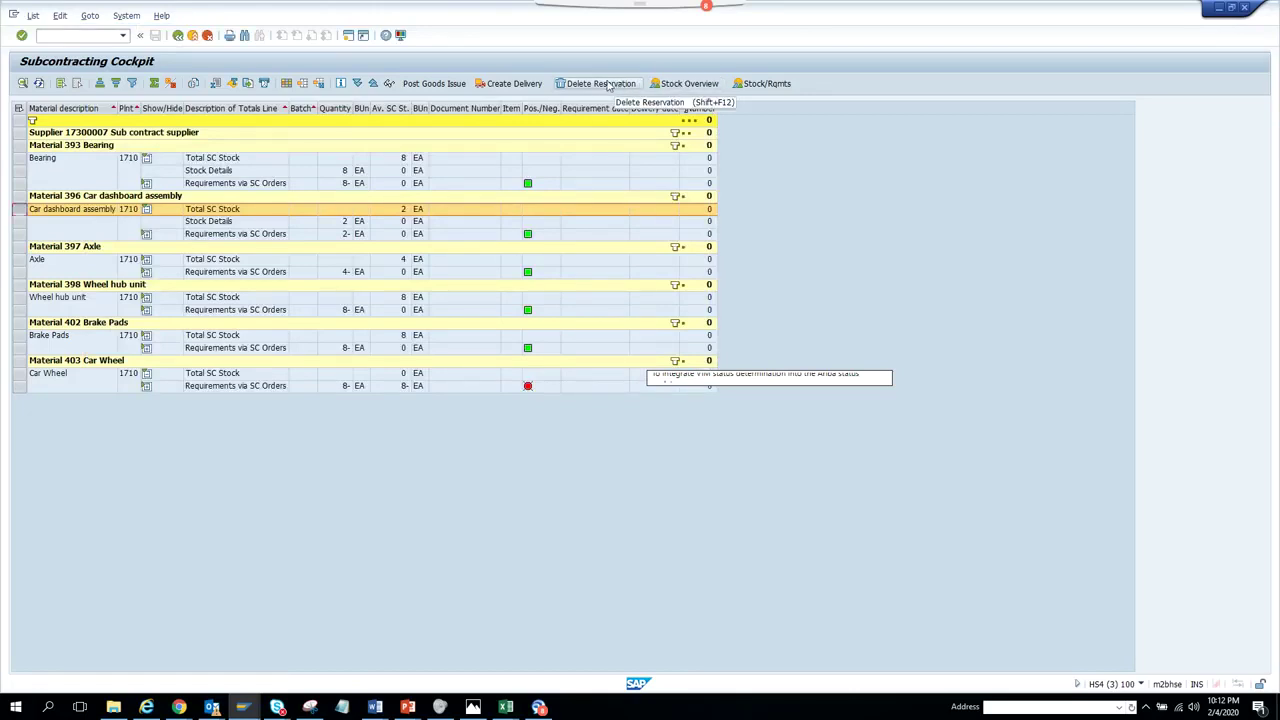
click(685, 83)
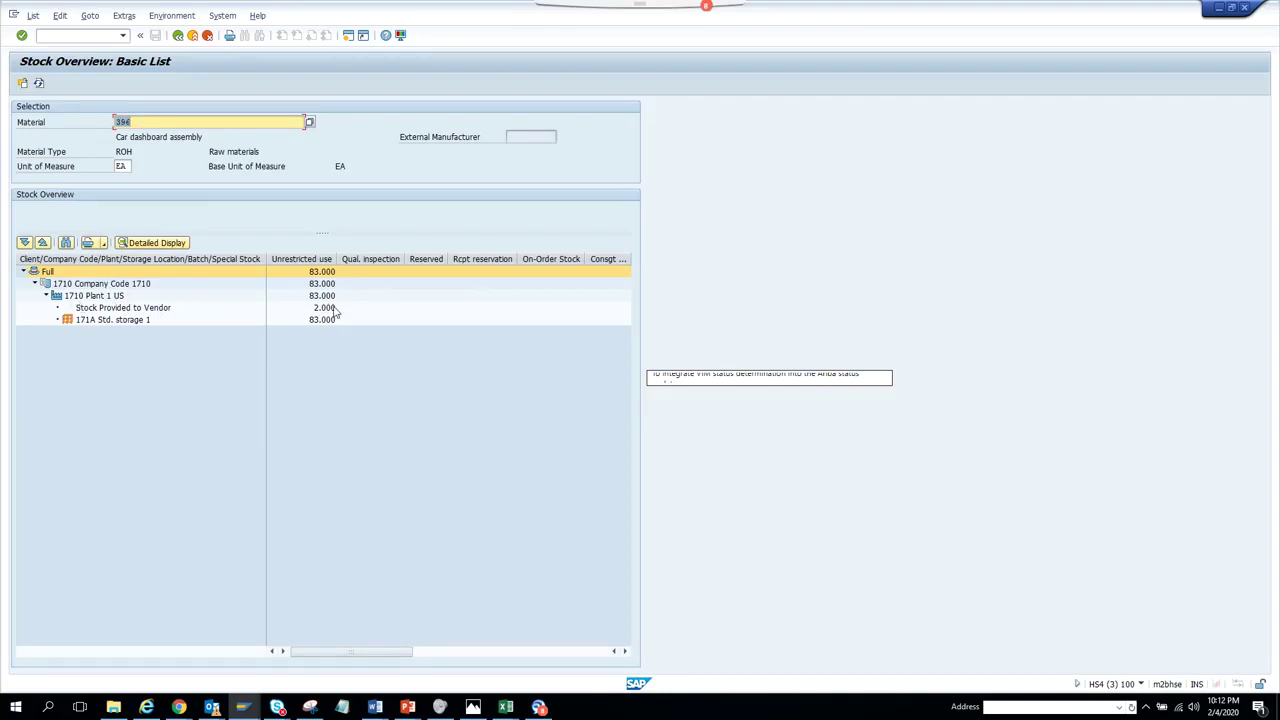
click(178, 35)
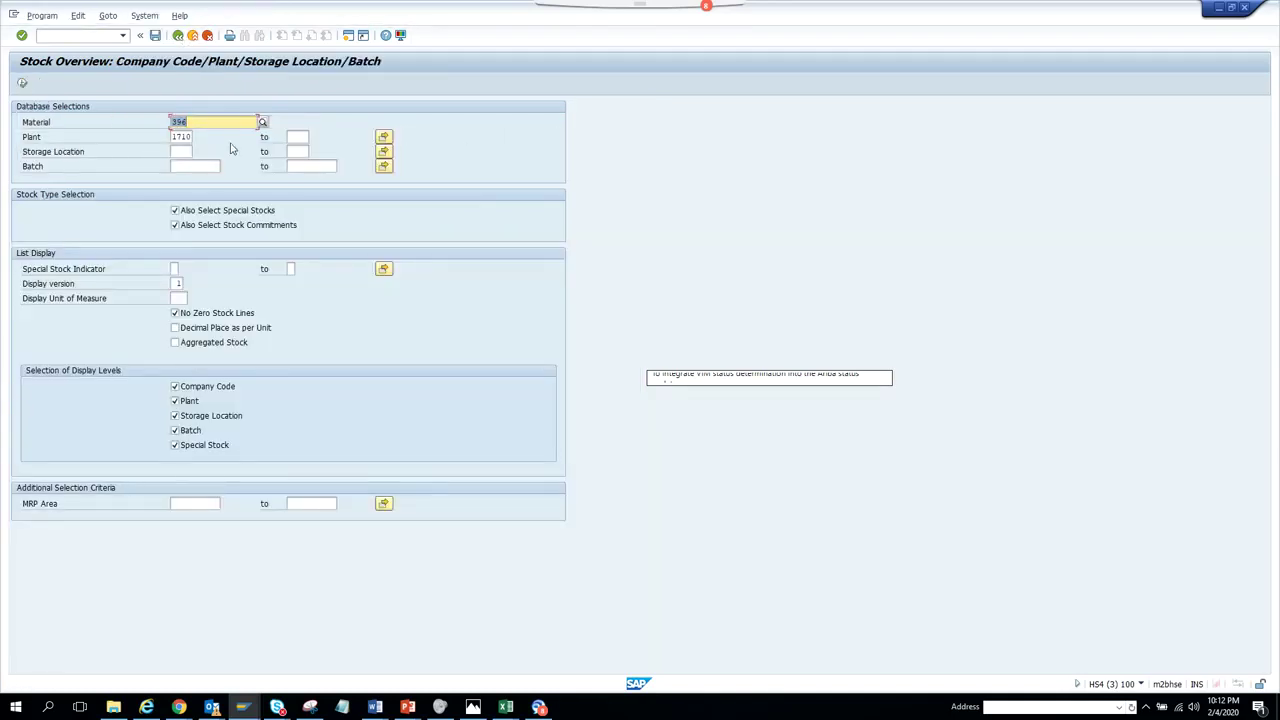
click(178, 35)
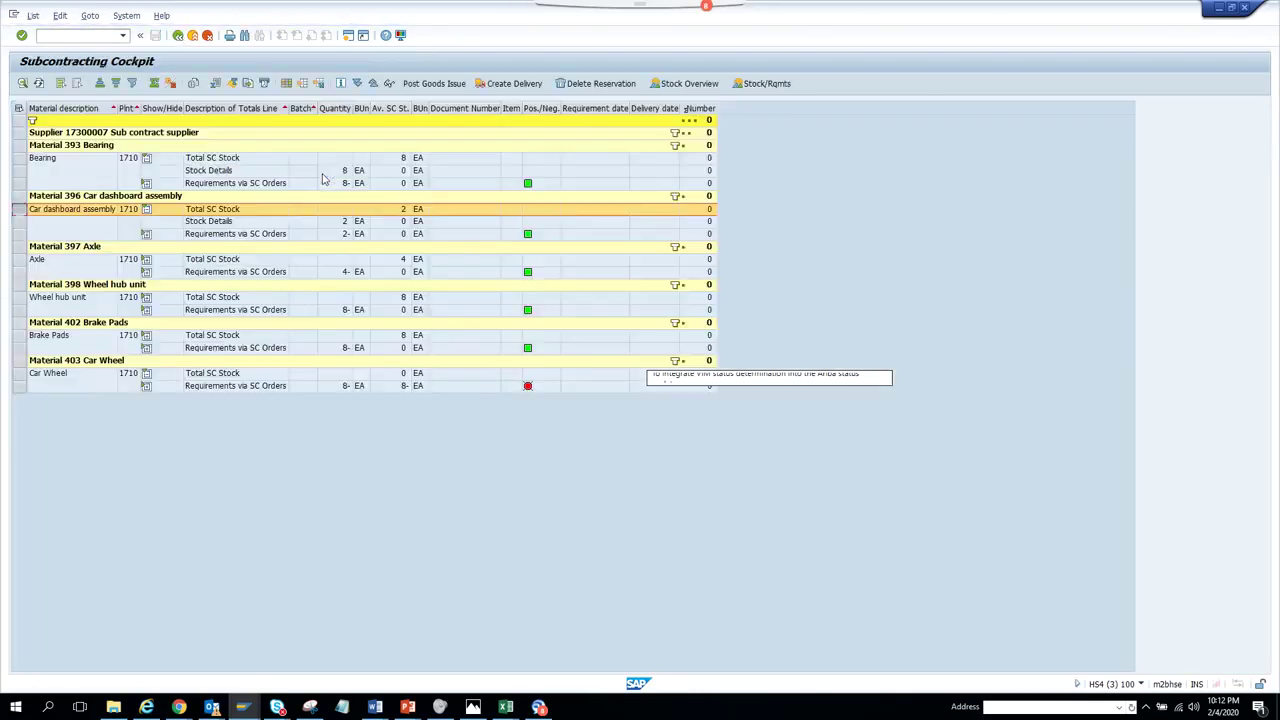
Open Stock/Rqmts for material 396 and show Stock Statistics: 83 unrestricted, 2 subcontractor, 85 total
click(753, 86)
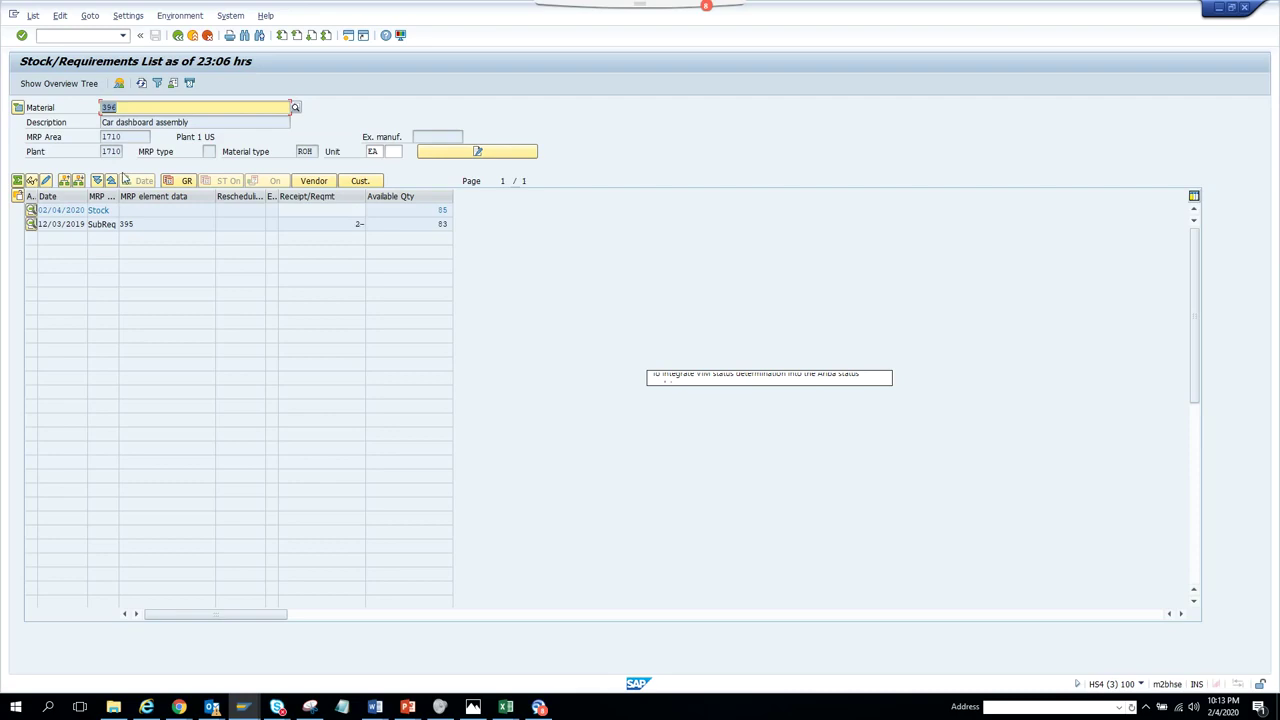
click(46, 181)
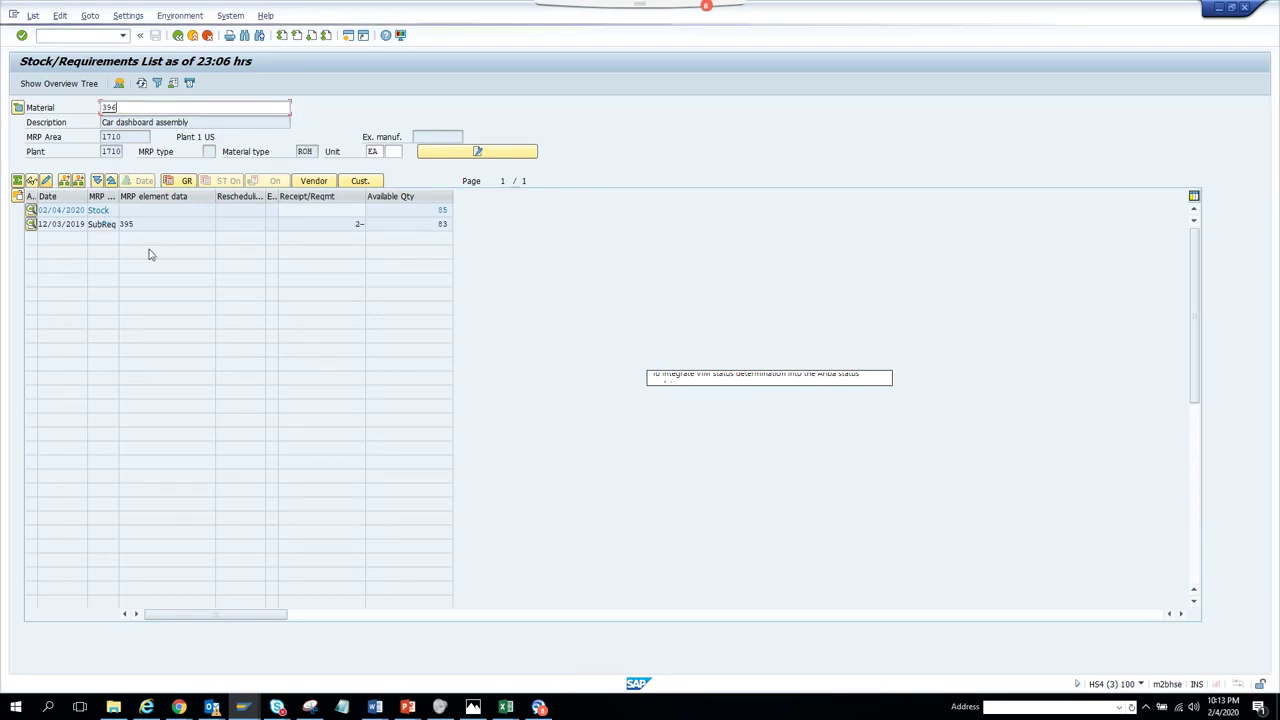
click(30, 210)
click(46, 181)
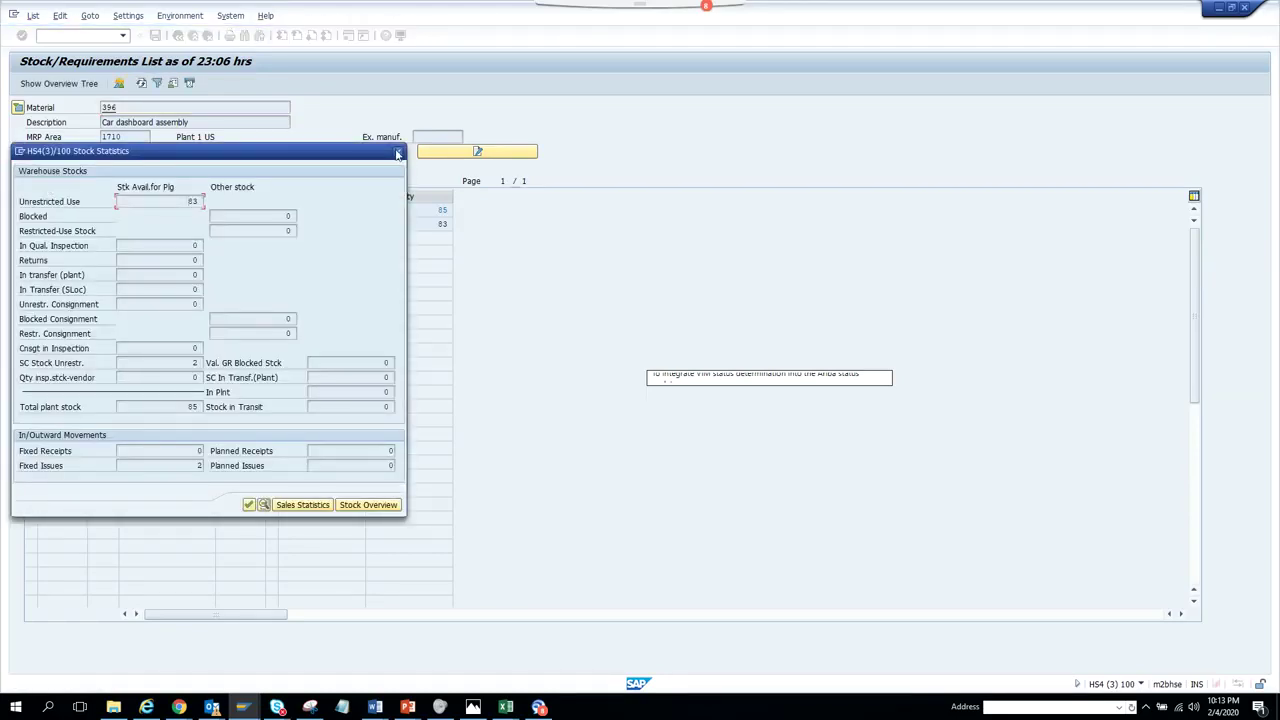
Close Stock Statistics and inspect details of the SubReq and Stock lines
click(397, 152)
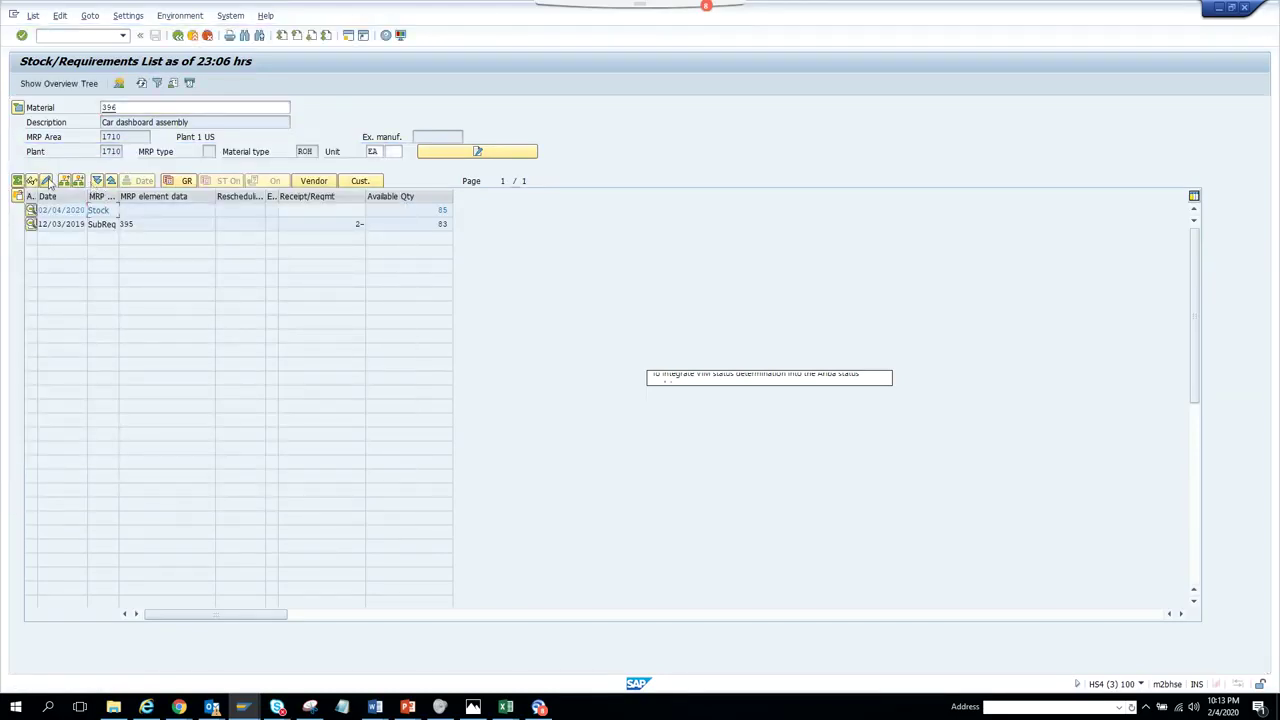
double_click(94, 238)
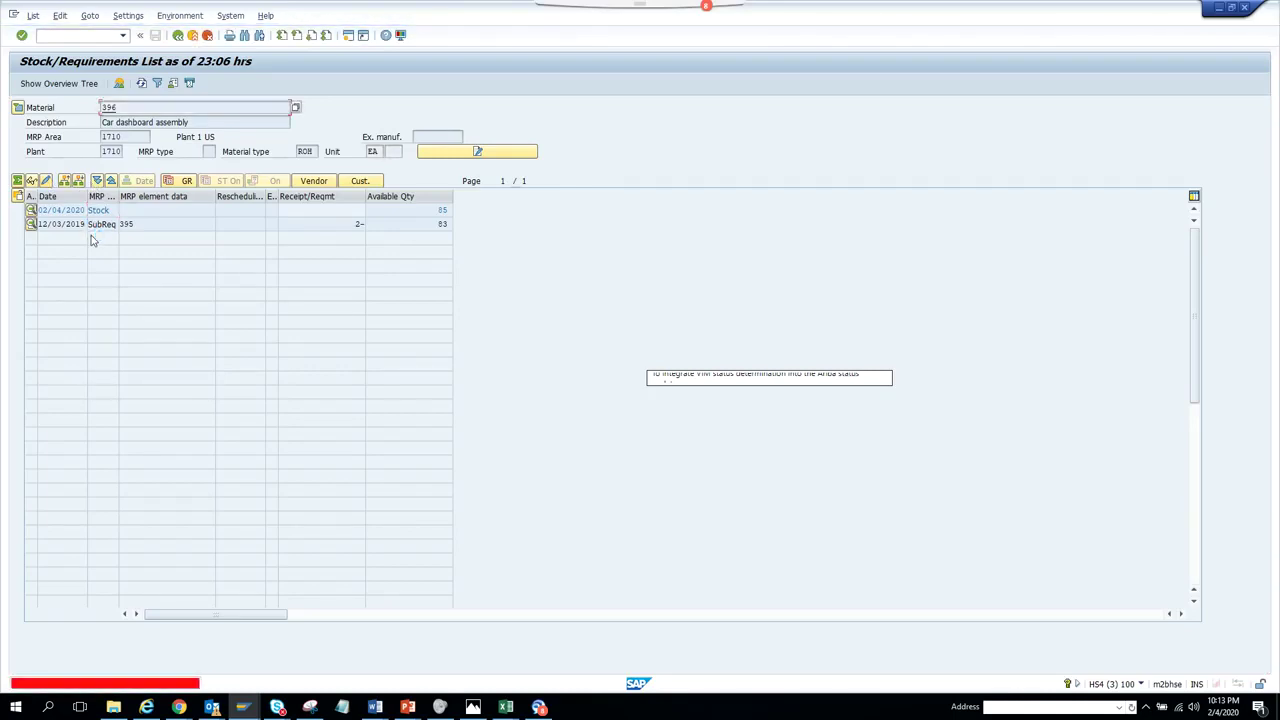
double_click(155, 220)
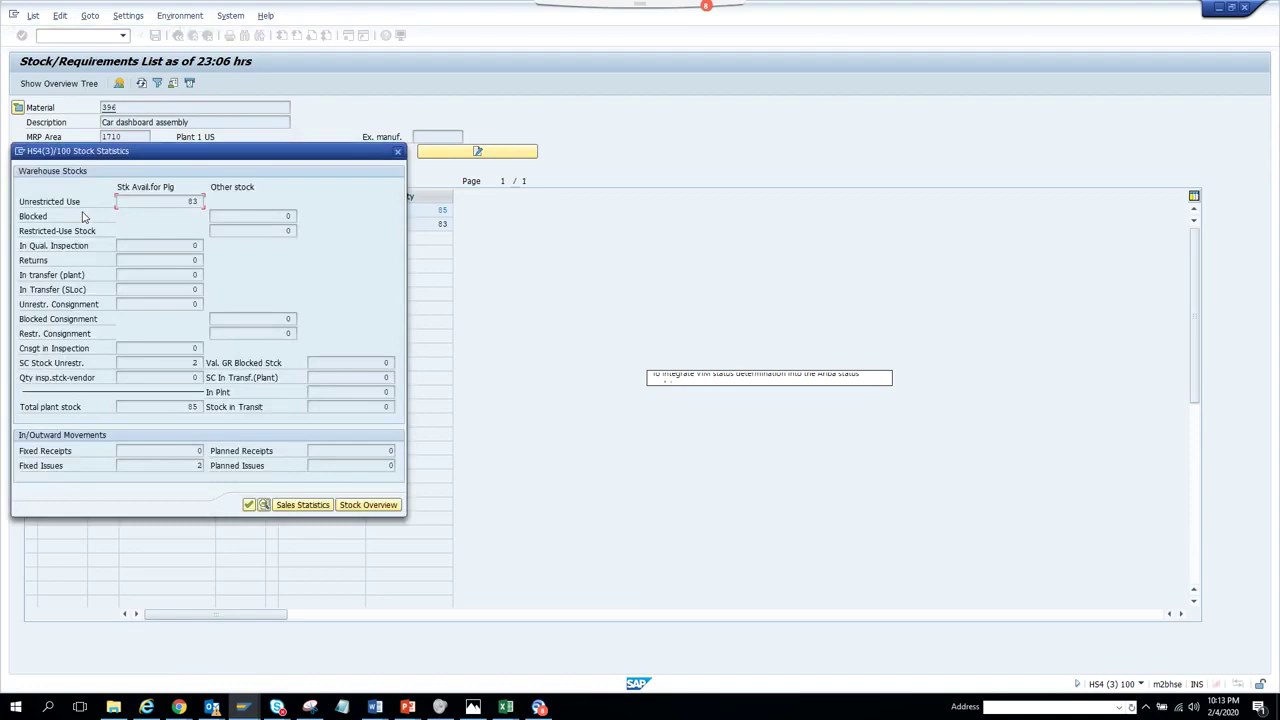
click(398, 151)
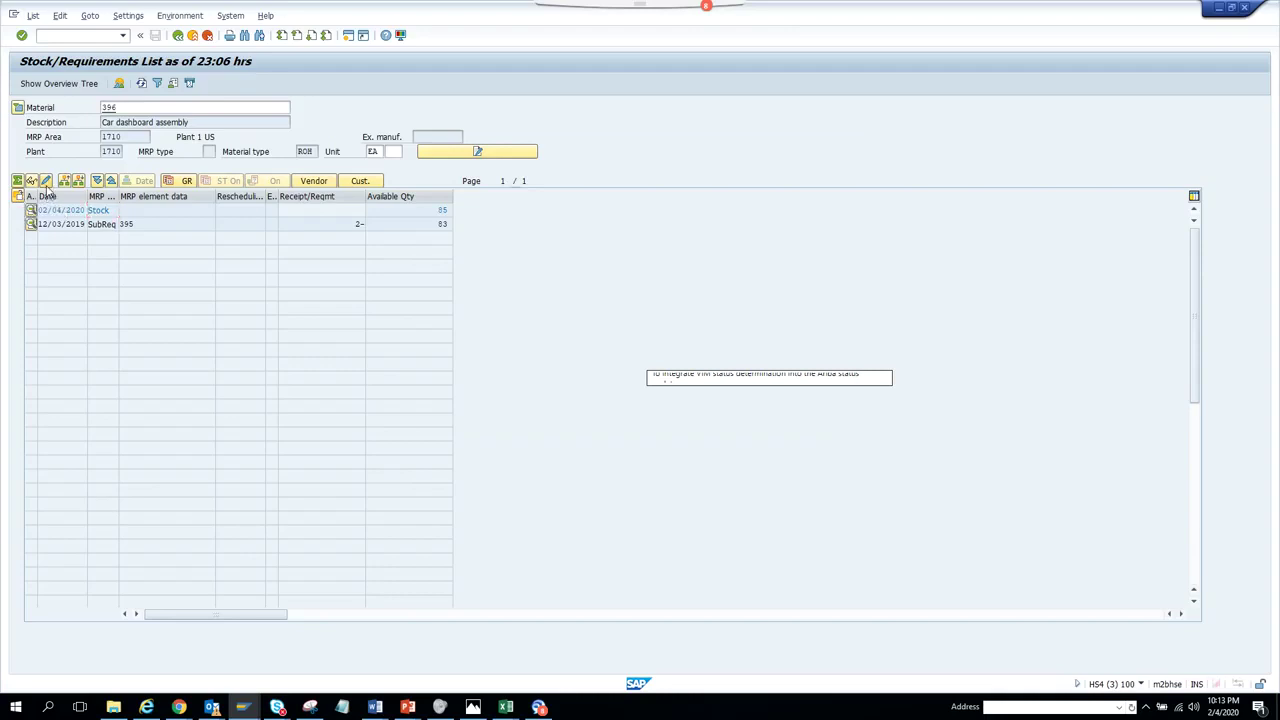
click(46, 188)
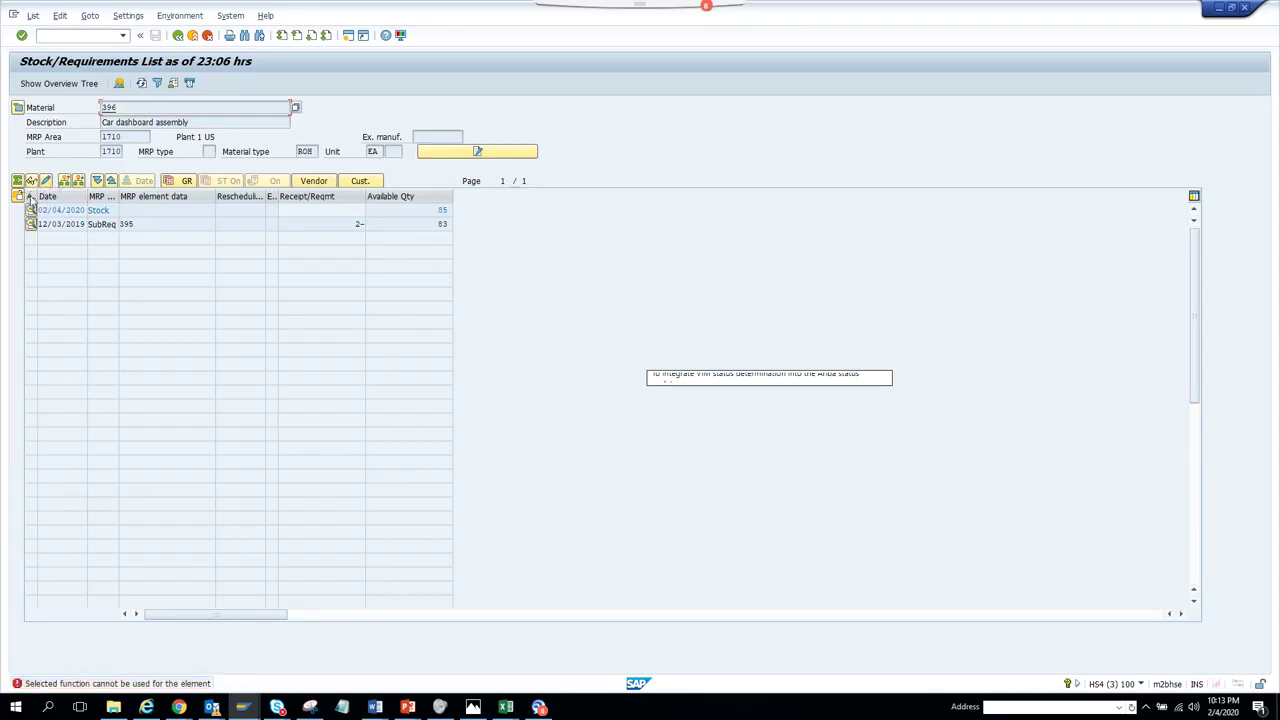
Switch receipts to availability view, add vendor columns, and display the material overview tree
click(180, 181)
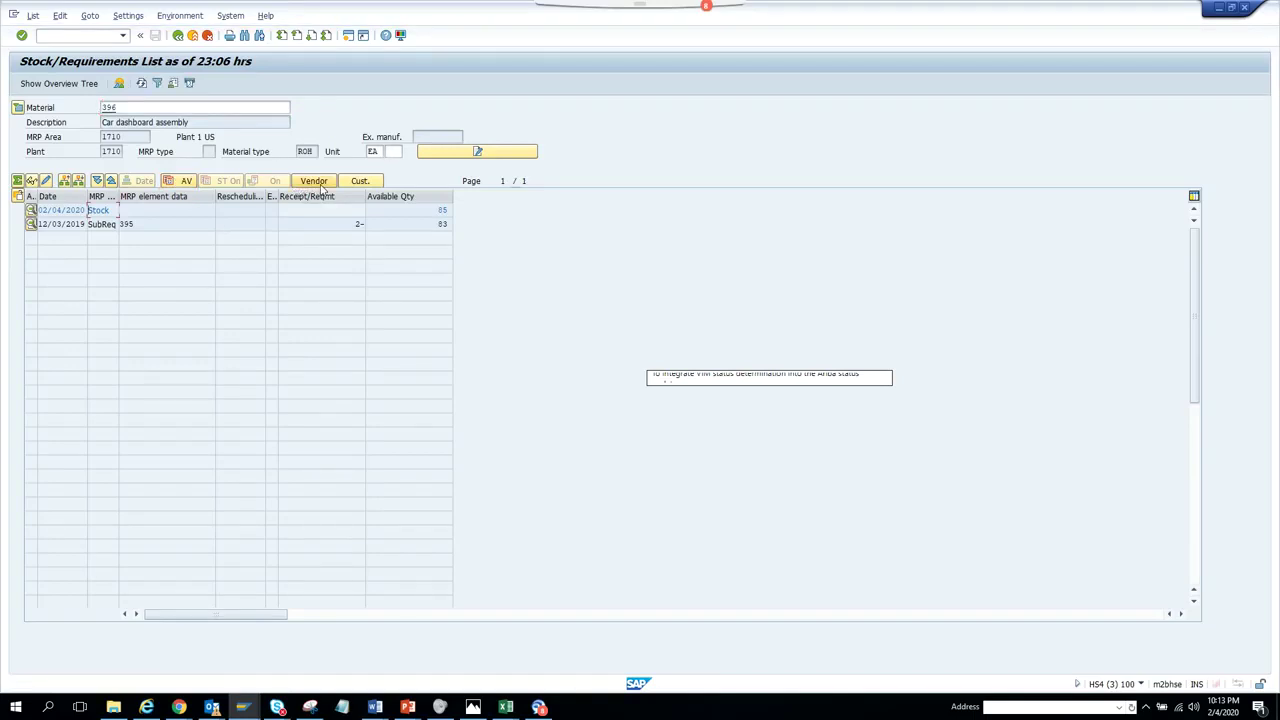
click(313, 182)
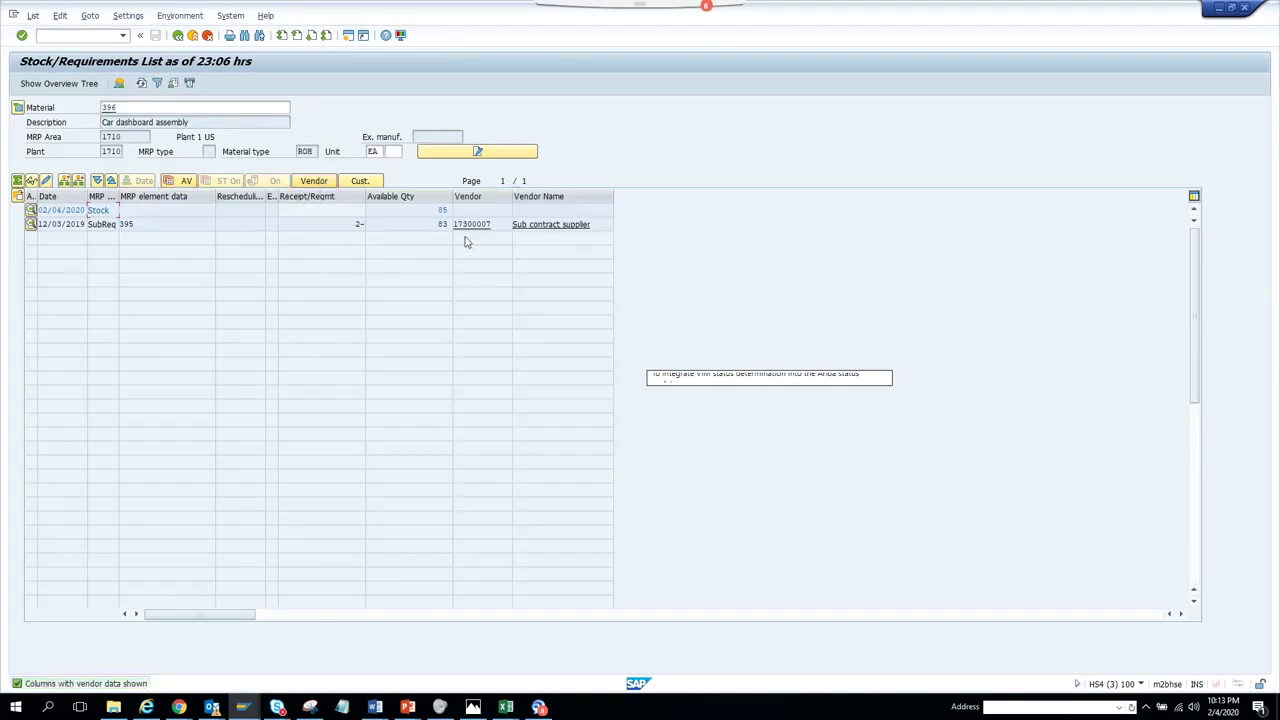
click(362, 185)
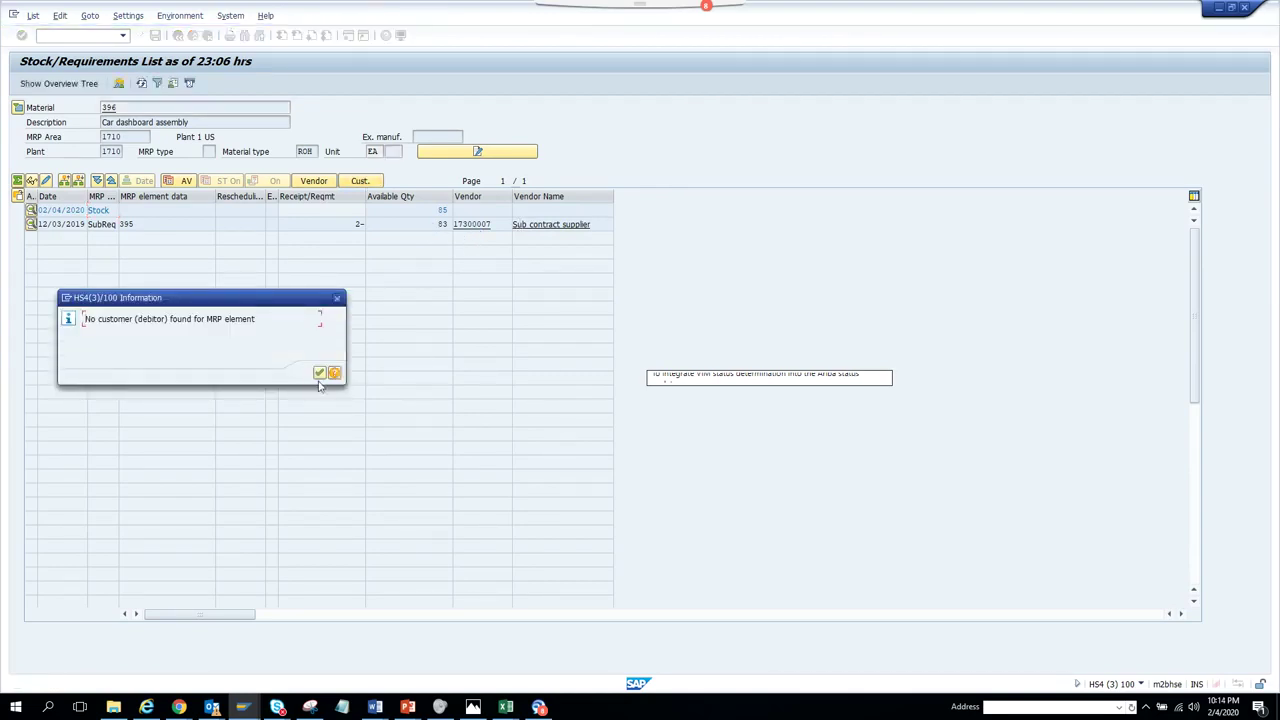
click(319, 373)
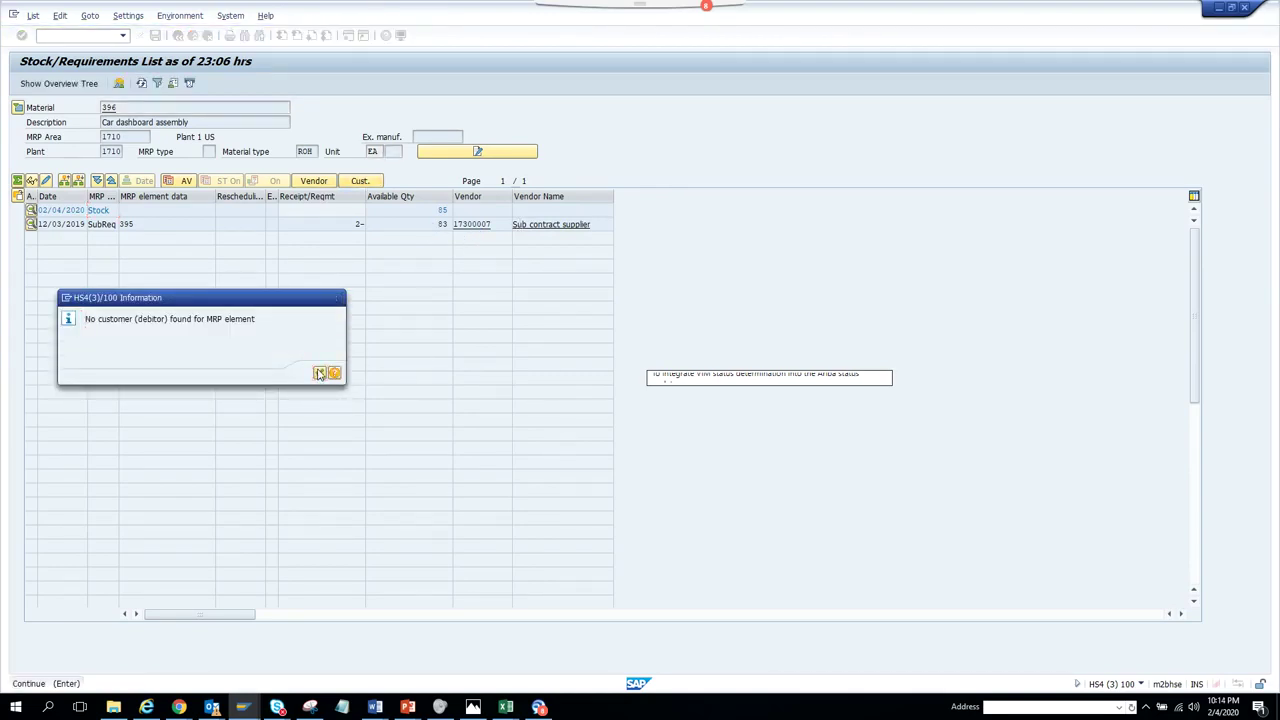
click(94, 83)
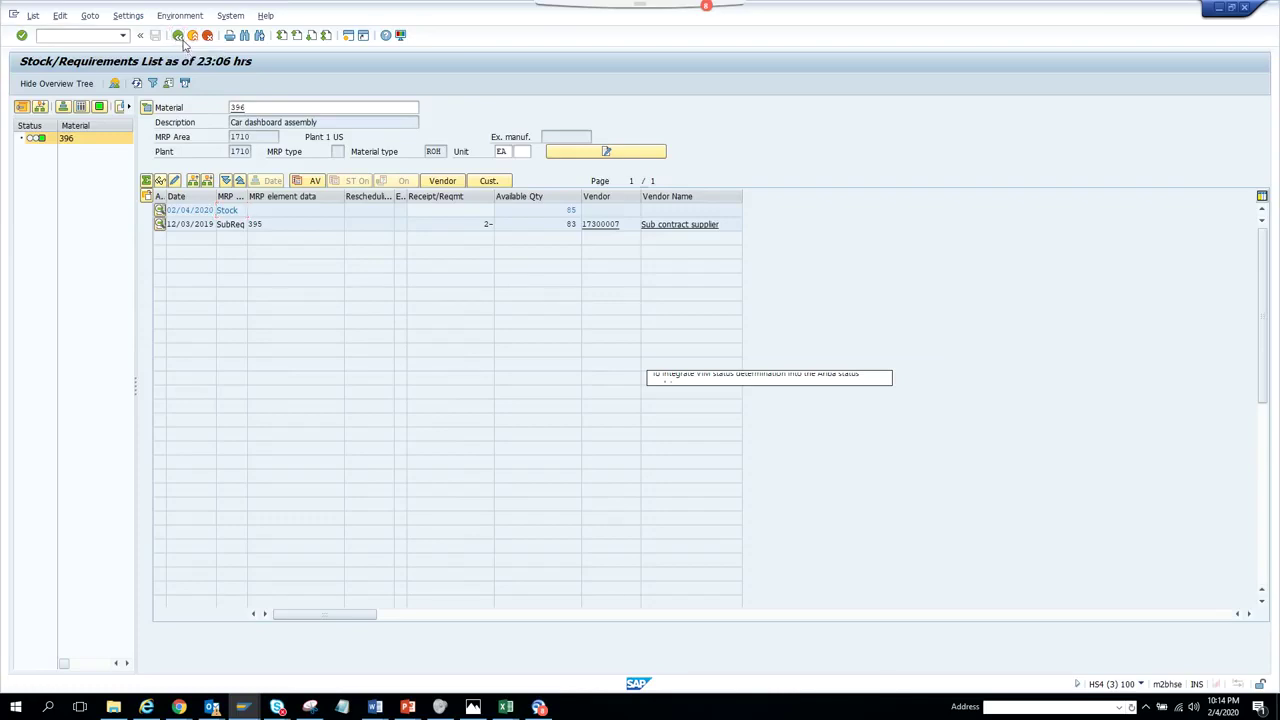
Back out through the cockpit and its selection screen (component 396, plant 1710) to SAP Easy Access
click(181, 39)
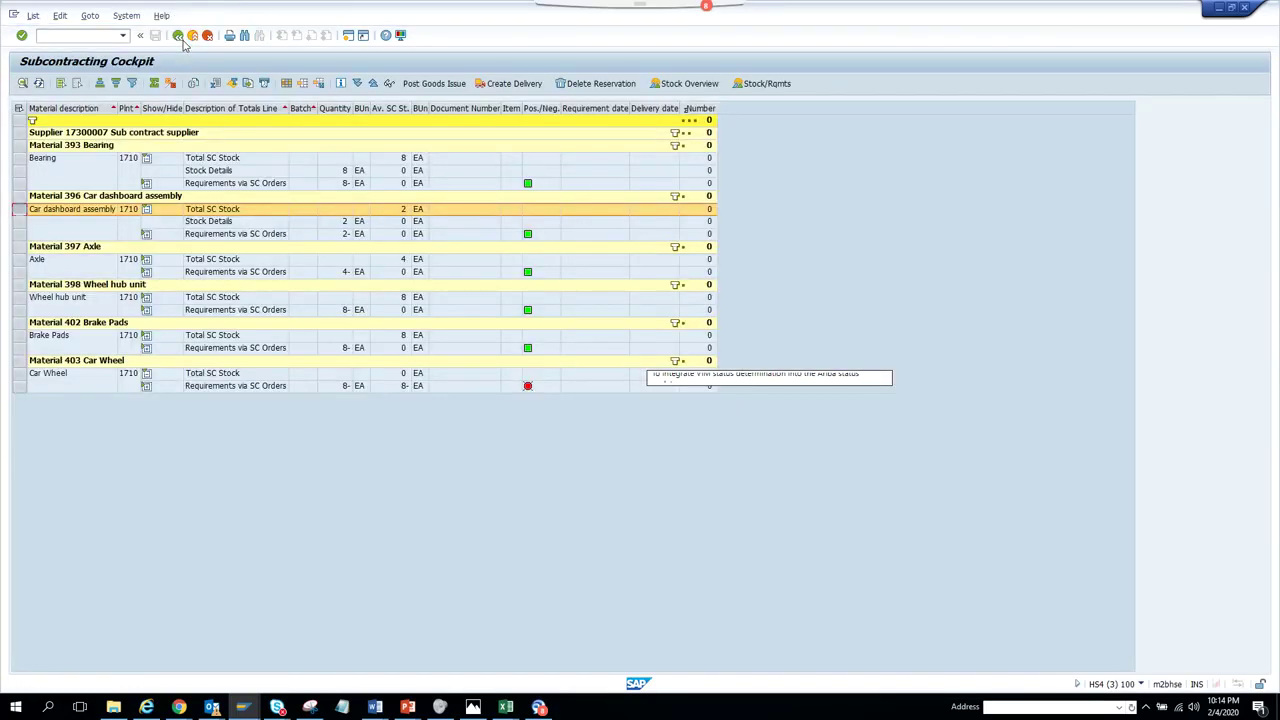
click(182, 41)
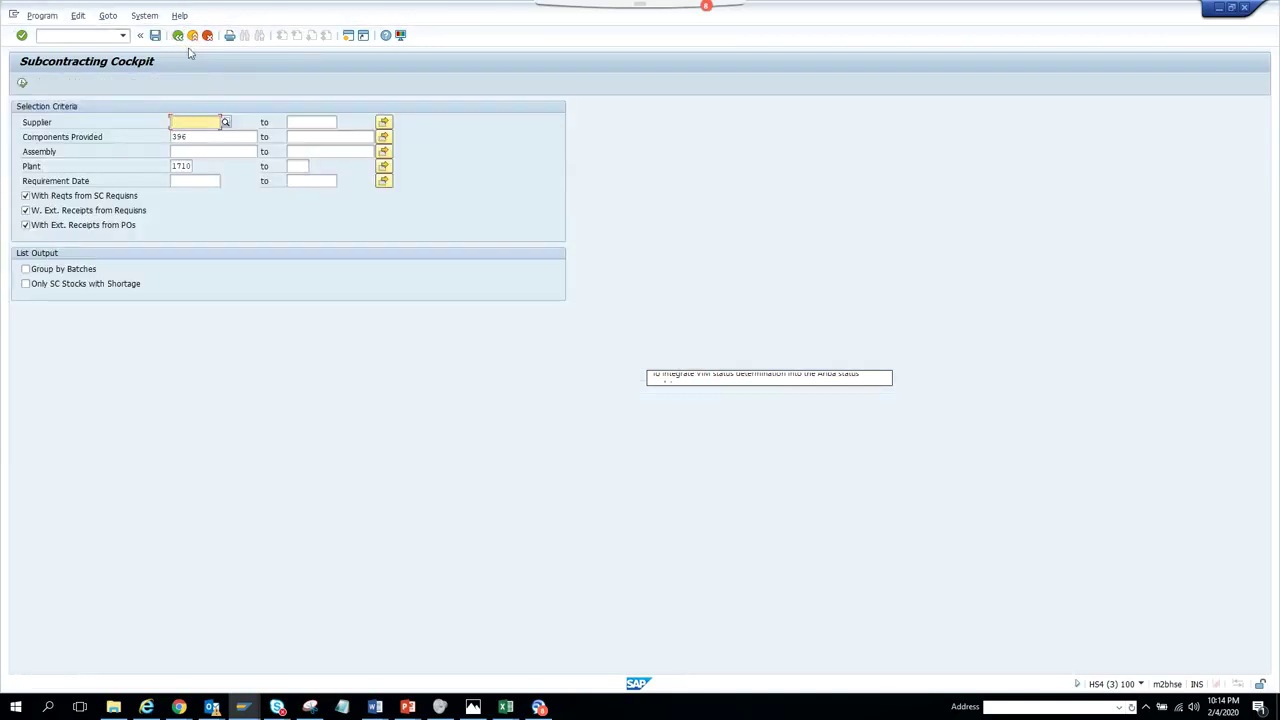
click(180, 37)
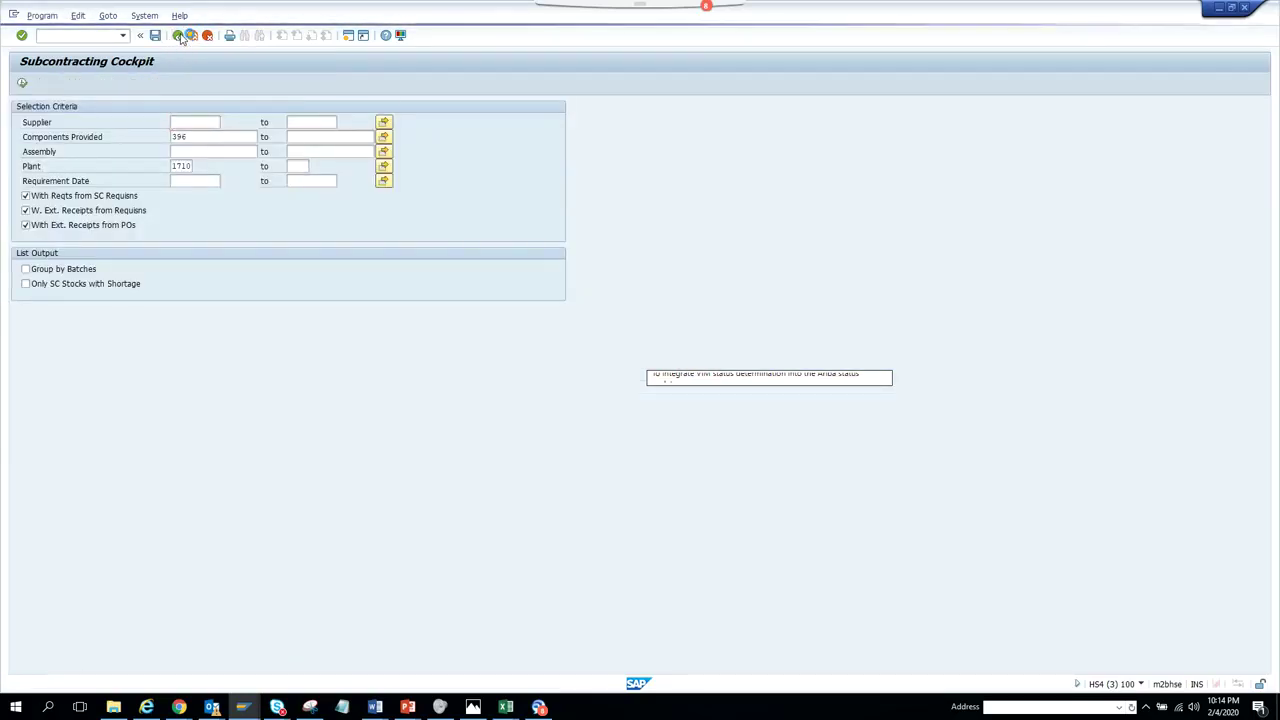